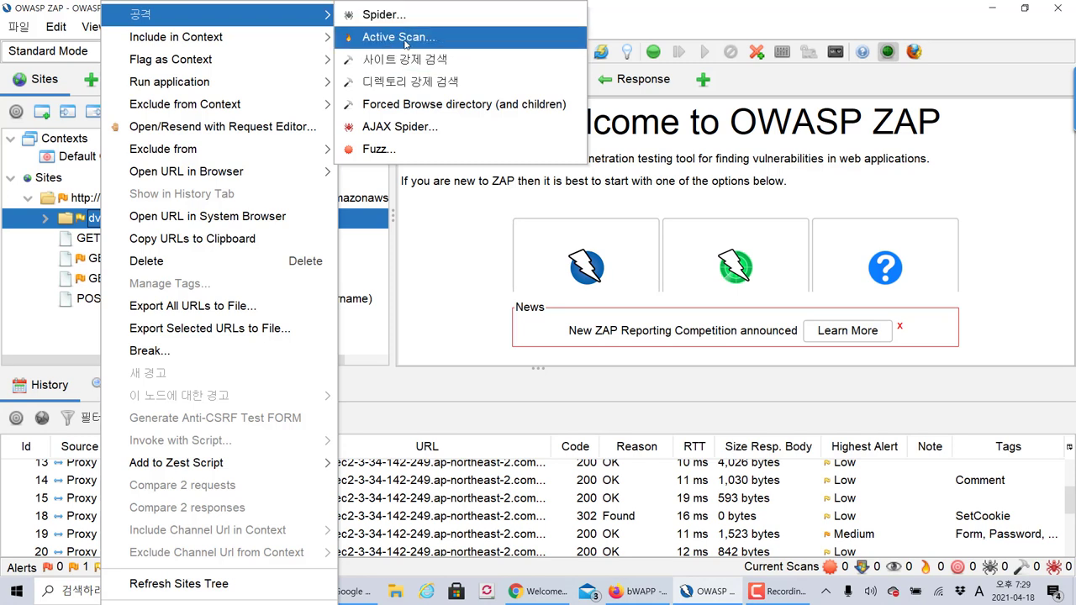
# Run a recursive Spider scan on the dvwa folder with advanced options shown
pyautogui.click(384, 16)
pyautogui.click(488, 363)
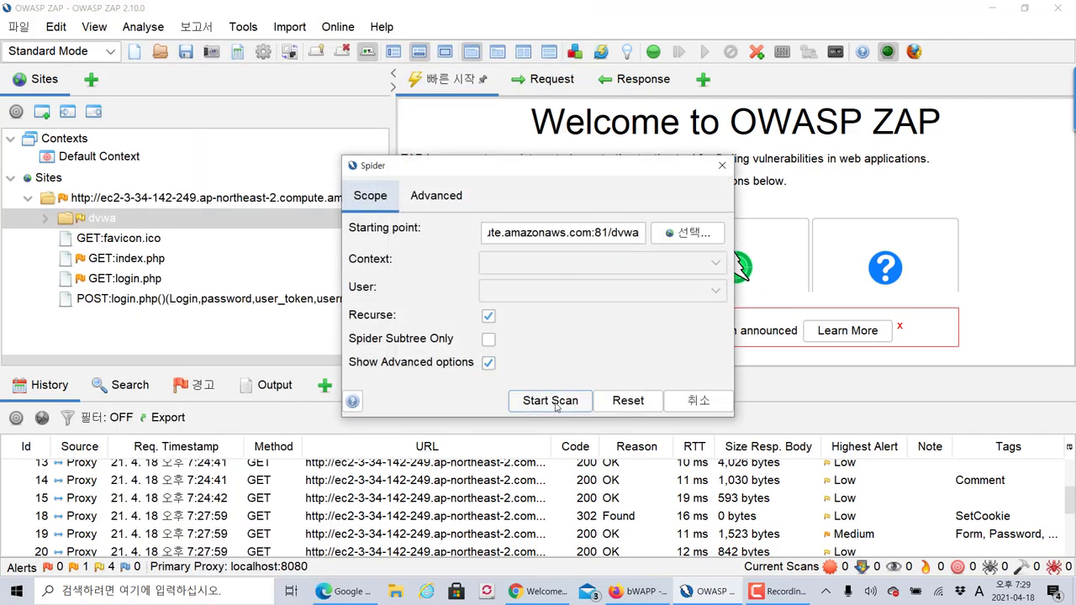
pyautogui.click(551, 401)
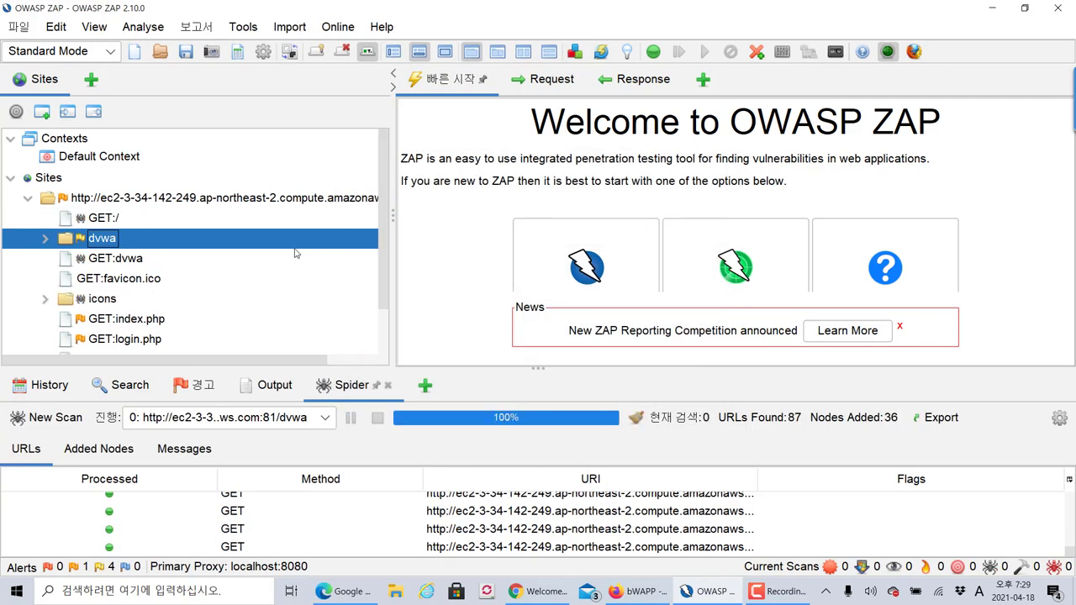
# Expand the dvwa folder in the site tree and examine the crawled pages and subfolders
pyautogui.scroll(-1, 293, 239)
pyautogui.scroll(1, 233, 242)
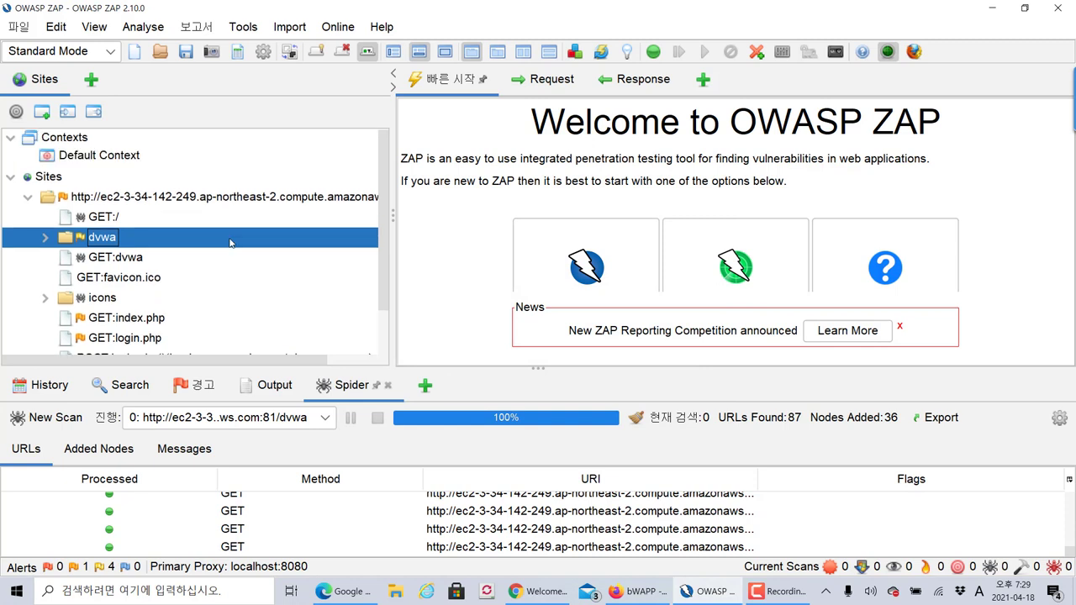
pyautogui.click(46, 237)
pyautogui.scroll(-3, 149, 244)
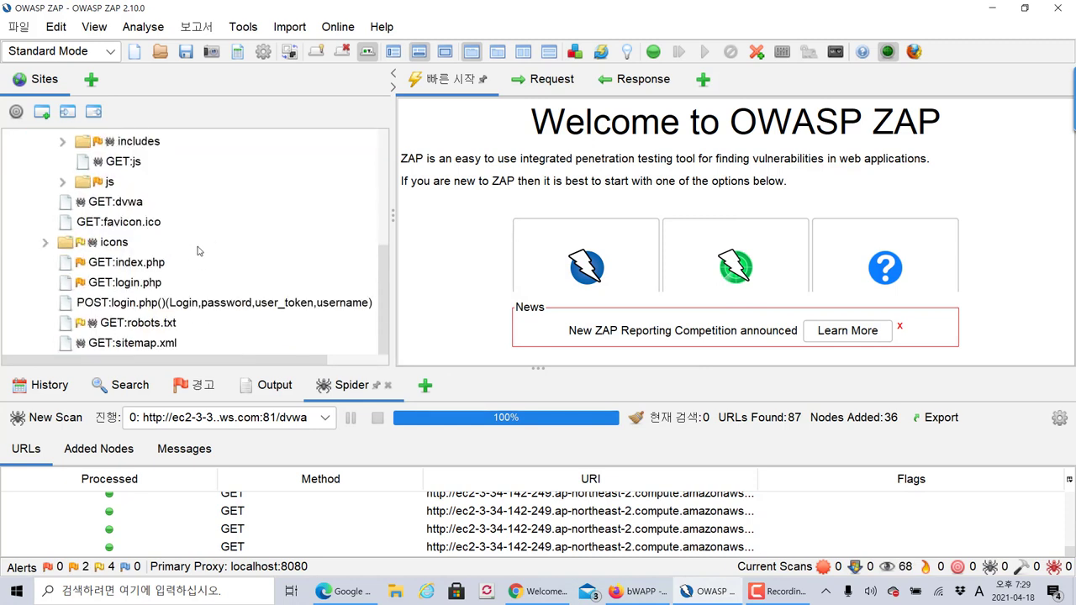
pyautogui.scroll(2, 199, 251)
pyautogui.scroll(2, 198, 250)
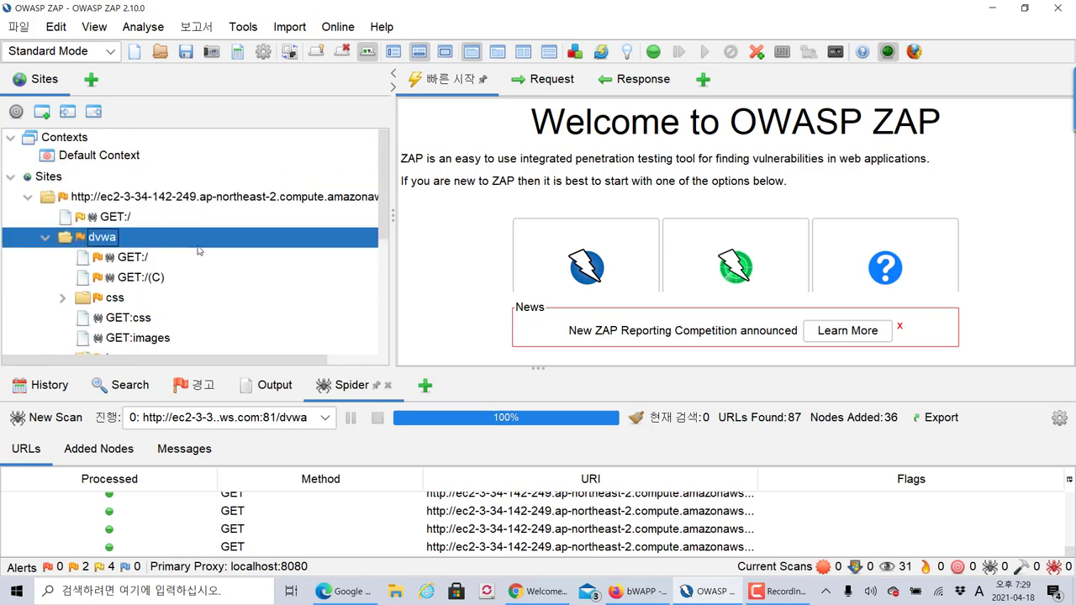
pyautogui.scroll(-1, 198, 251)
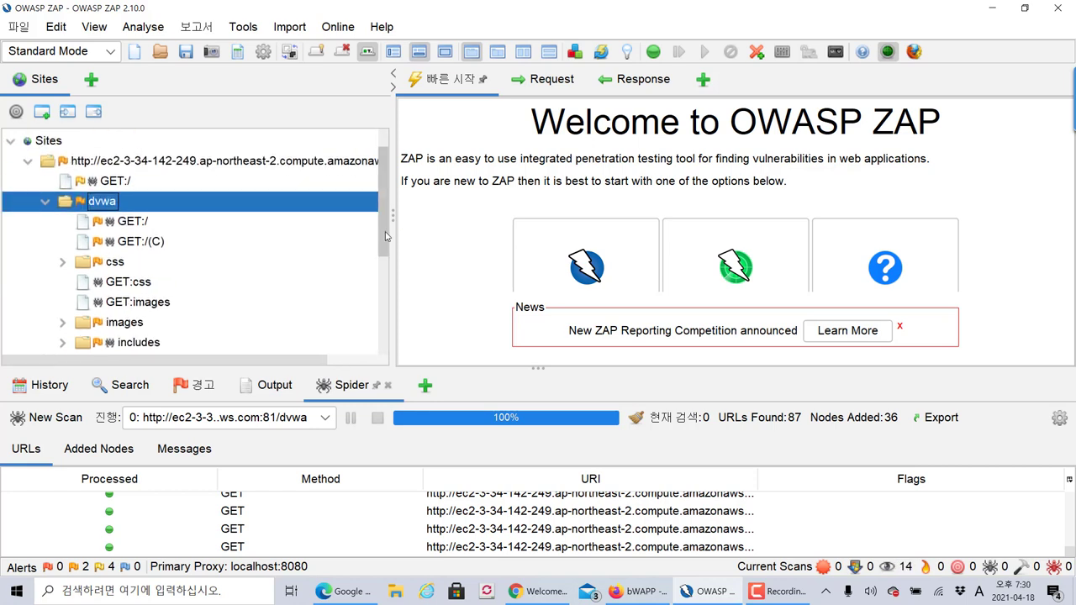
pyautogui.moveTo(384, 240); pyautogui.dragTo(368, 356)
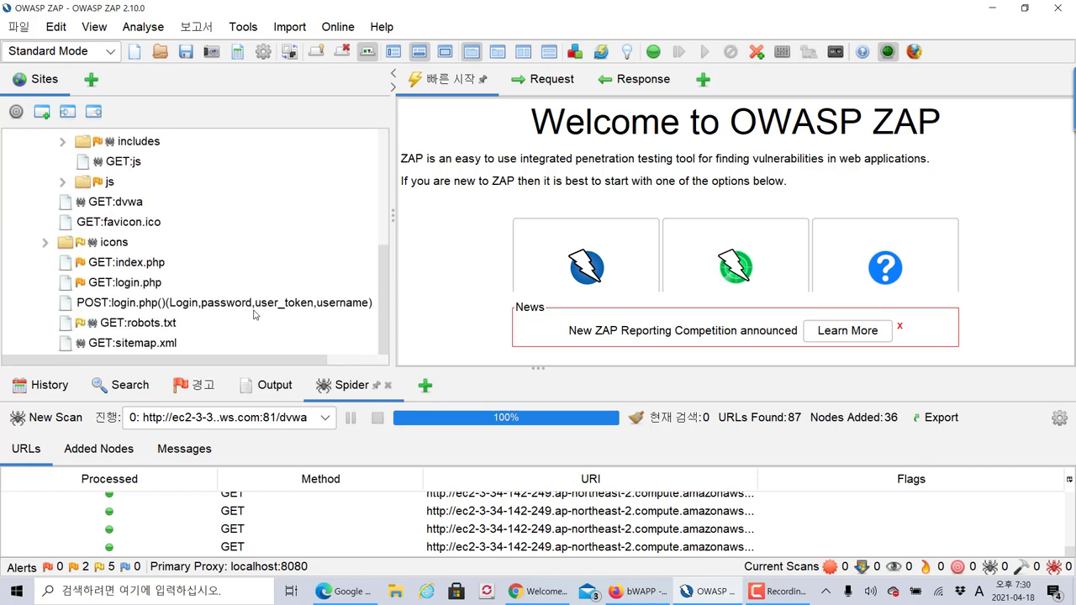
# Switch to the Chrome window with DVWA and visit its File Inclusion page
pyautogui.hotkey('alt', 'Tab')
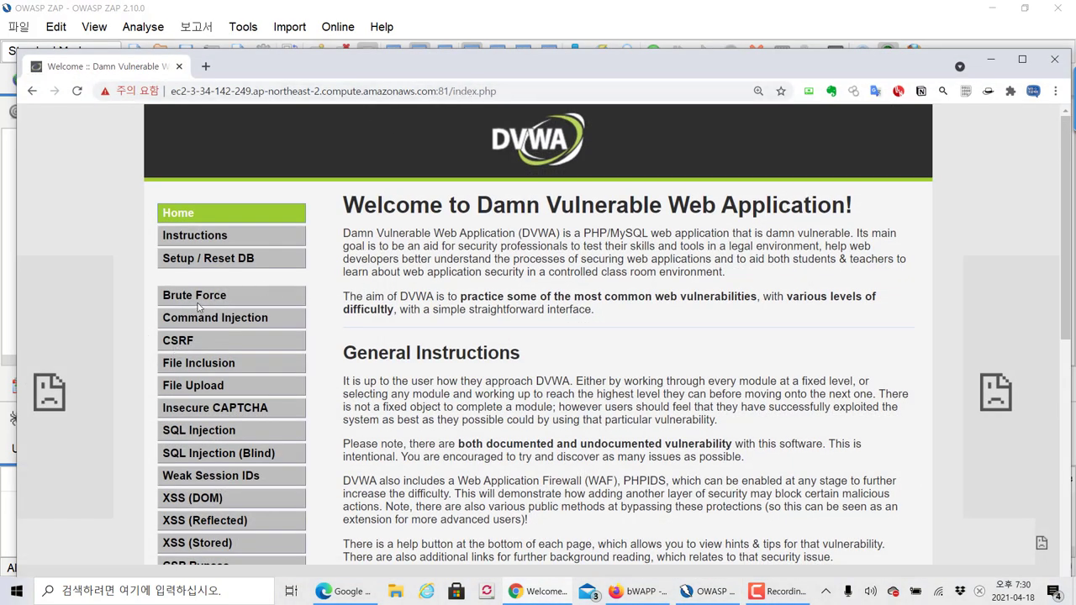
pyautogui.scroll(-1, 214, 313)
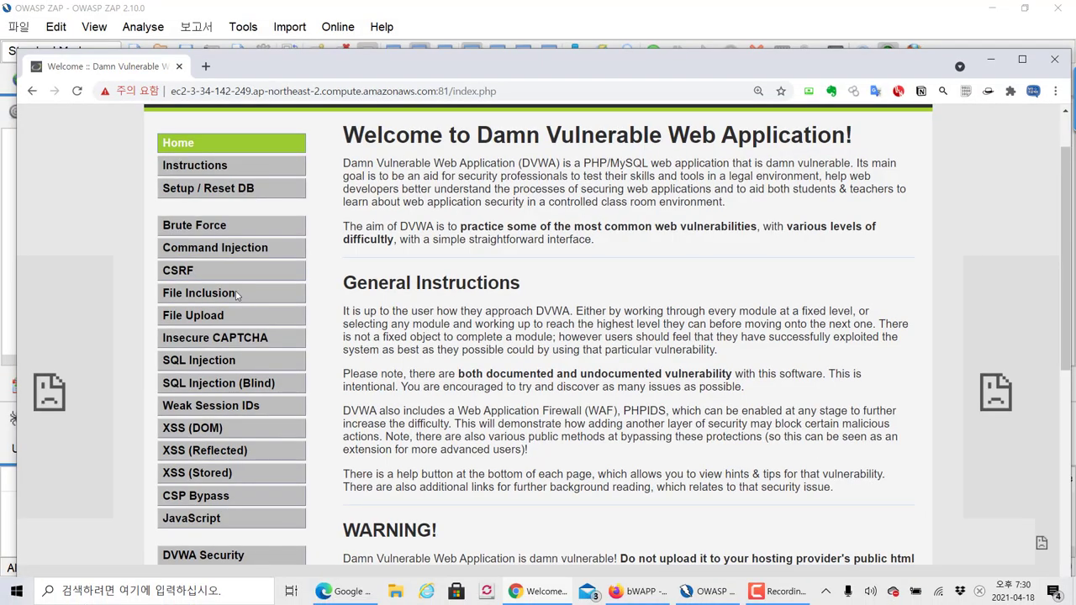
pyautogui.click(237, 295)
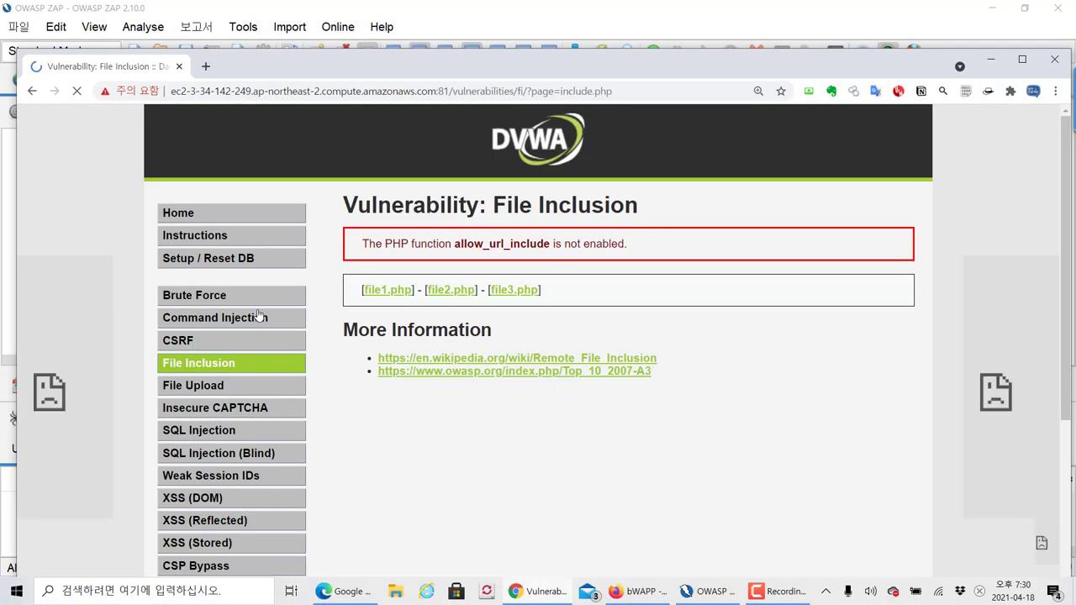
# Switch back to OWASP ZAP and expand the vulnerabilities folder in the site tree down to the page request under fi
pyautogui.hotkey('alt', 'Tab')
pyautogui.scroll(-1, 190, 271)
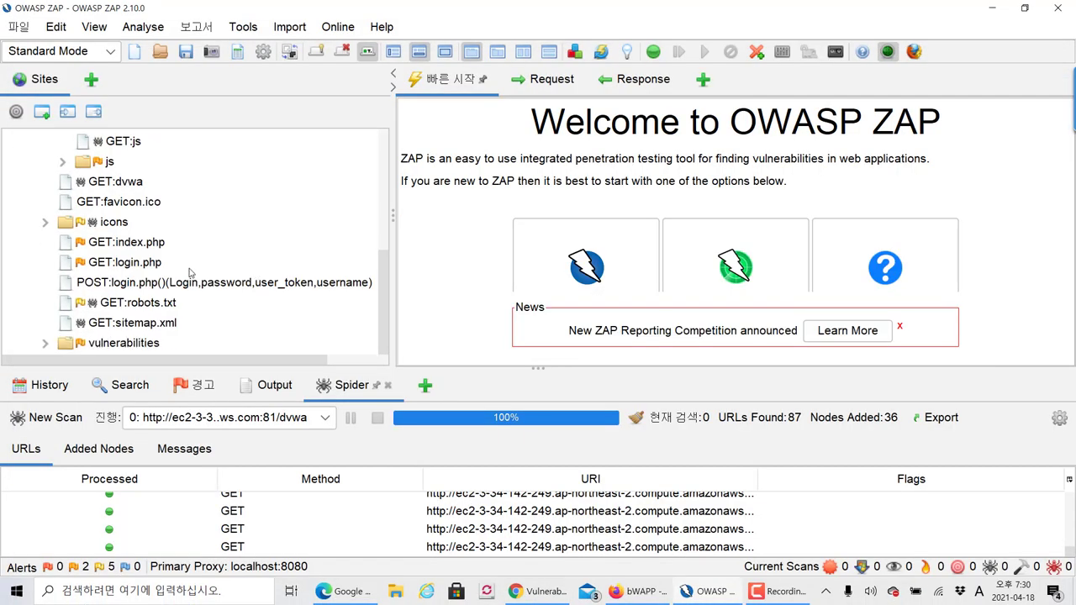
pyautogui.doubleClick(67, 345)
pyautogui.click(64, 345)
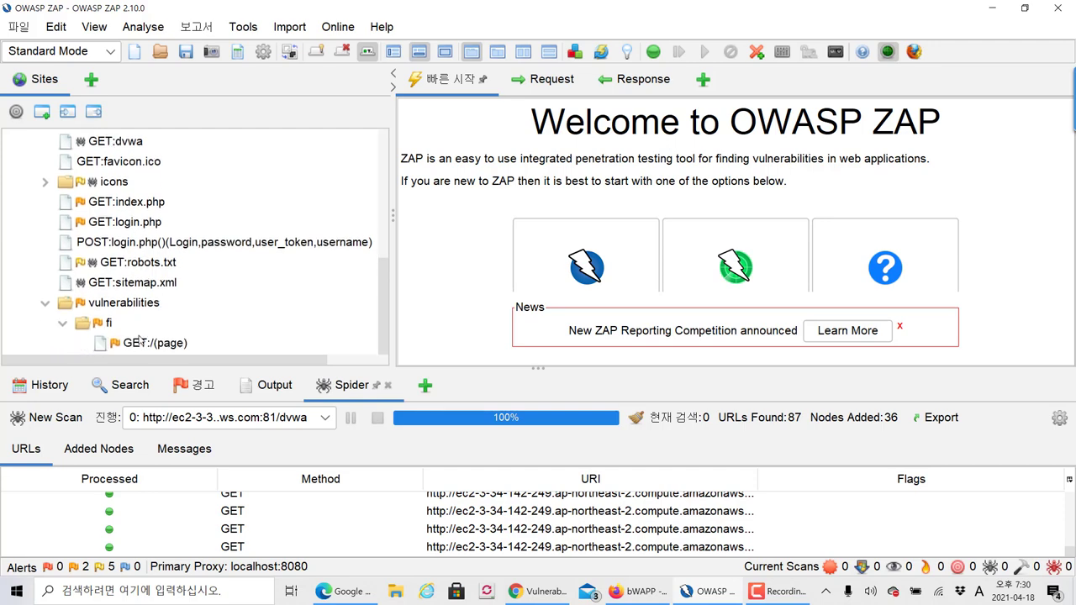
# Switch to Chrome to review the File Inclusion entry in the DVWA navigation
pyautogui.hotkey('alt', 'Tab')
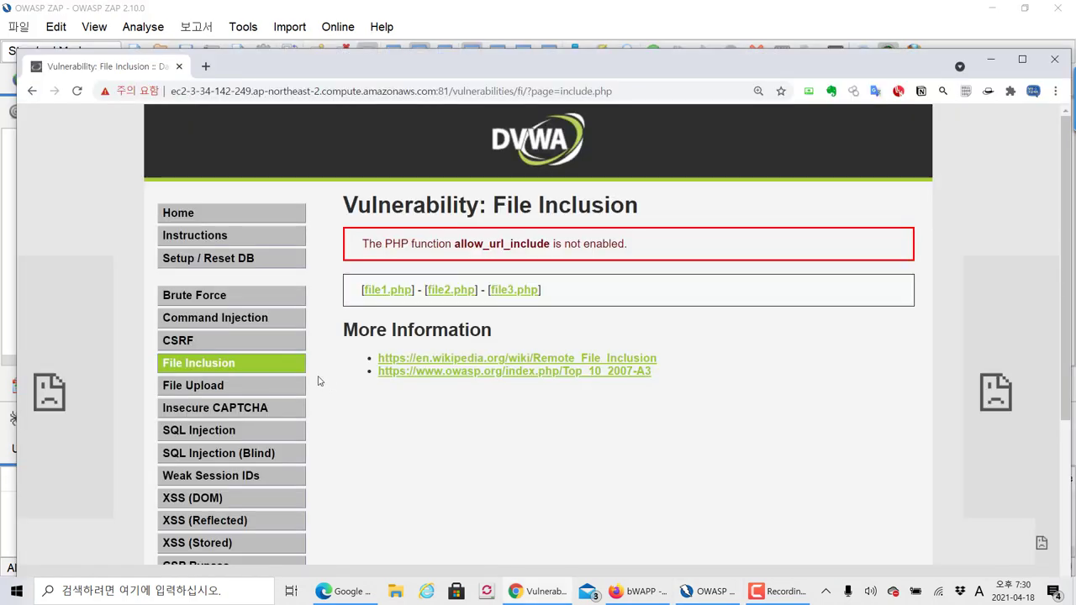
pyautogui.moveTo(157, 351); pyautogui.dragTo(314, 375)
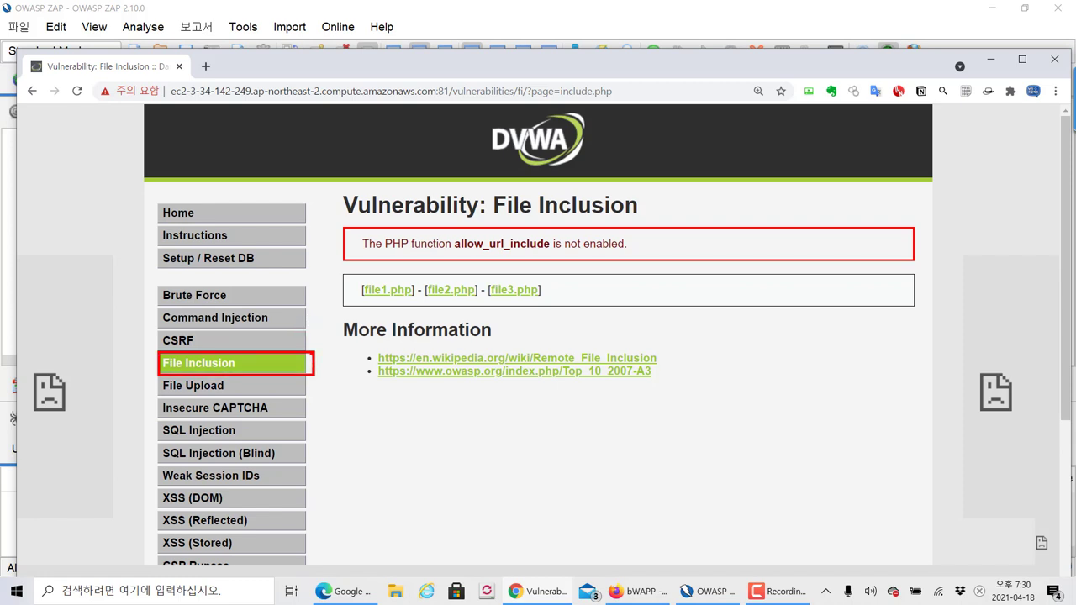
pyautogui.press('Escape')
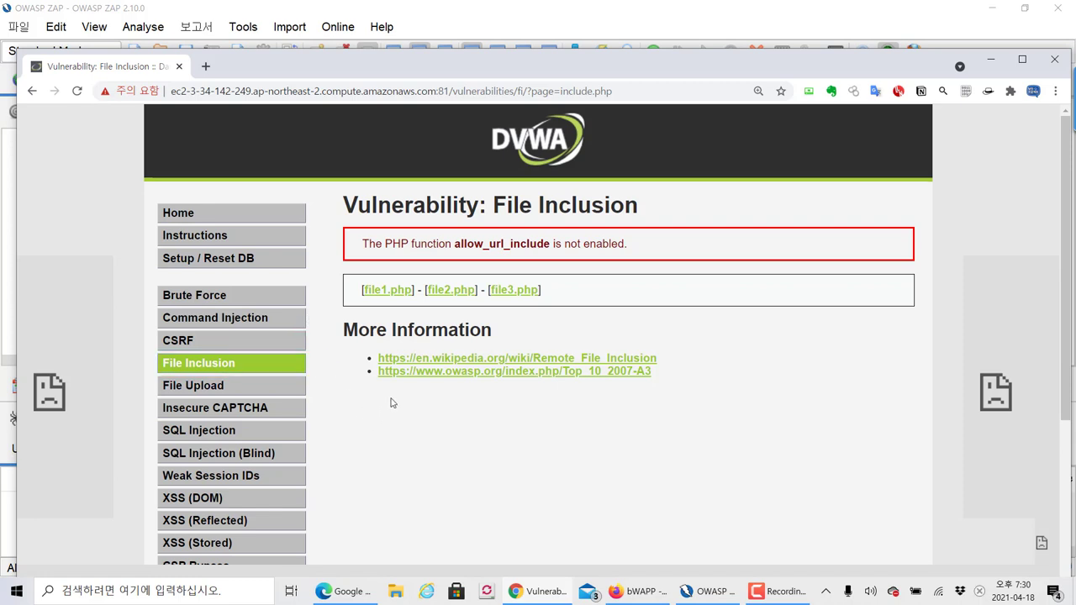
# Return to OWASP ZAP and review the attack options available for the dvwa folder
pyautogui.hotkey('alt', 'Tab')
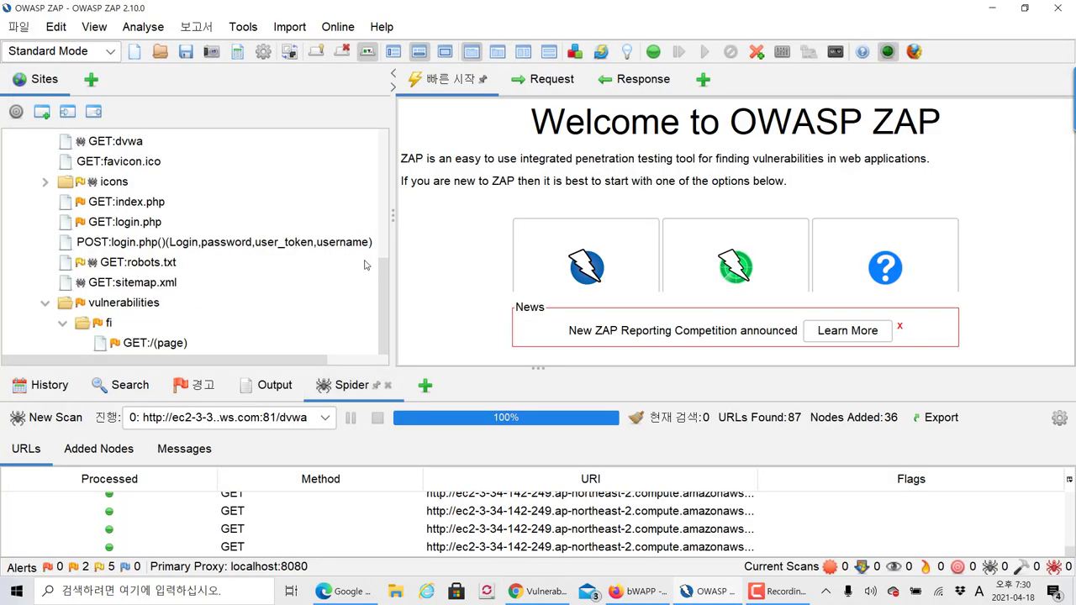
pyautogui.moveTo(383, 282); pyautogui.dragTo(383, 149)
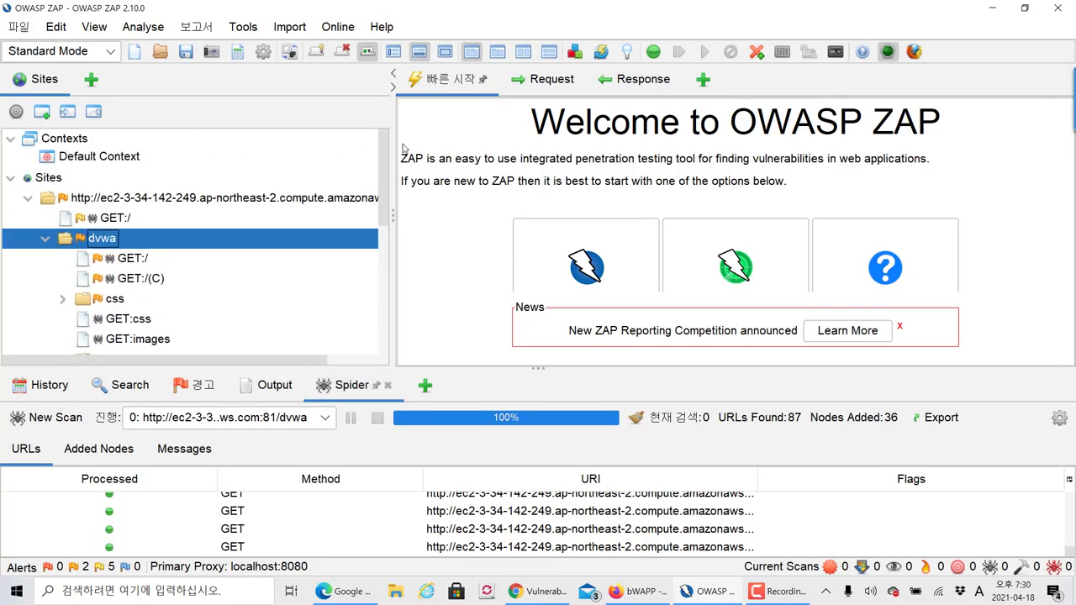
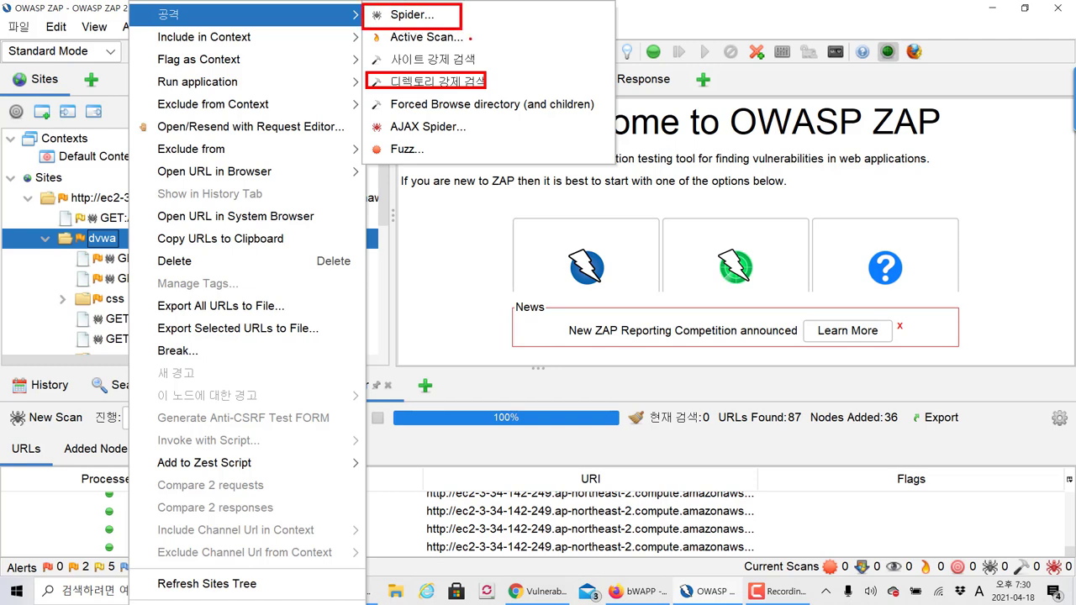
pyautogui.press('Escape')
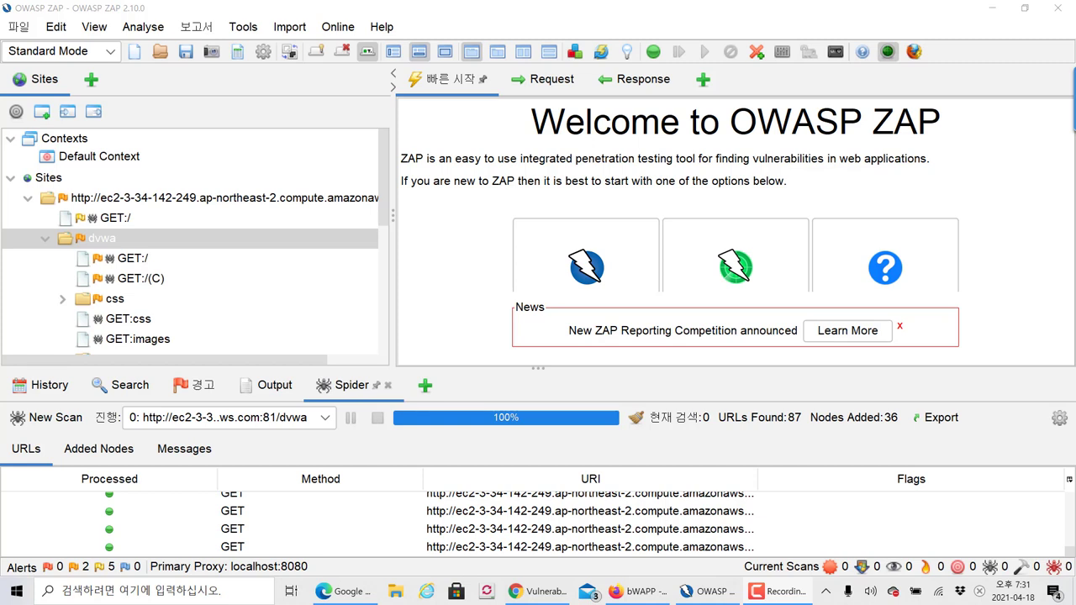
# Review the Scope and Input Vectors settings of an Active Scan on the dvwa folder, and close them without starting the scan
pyautogui.doubleClick(175, 244)
pyautogui.rightClick(175, 244)
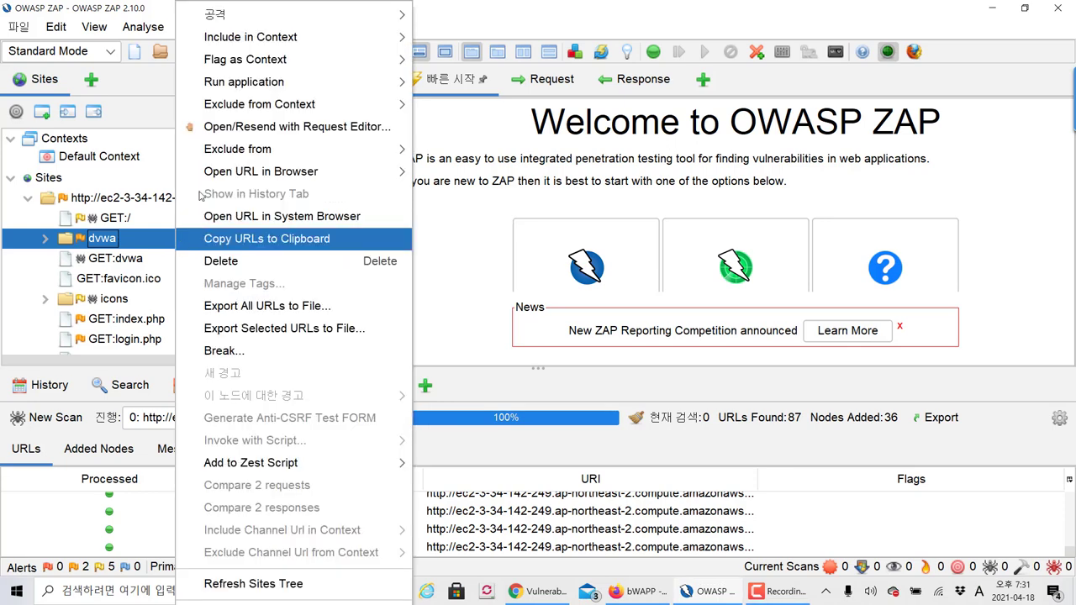
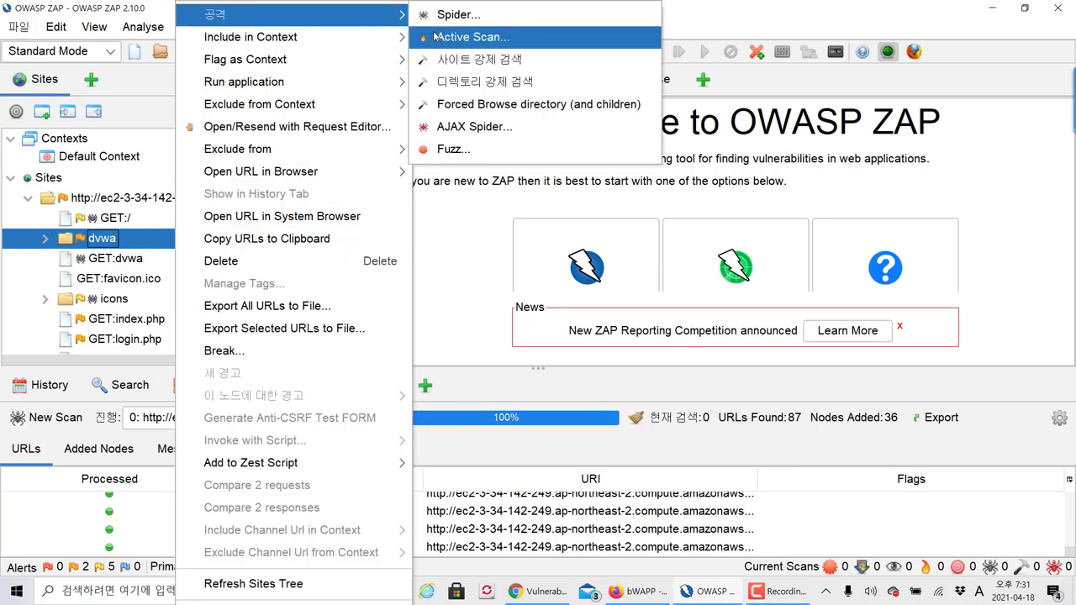
pyautogui.click(454, 37)
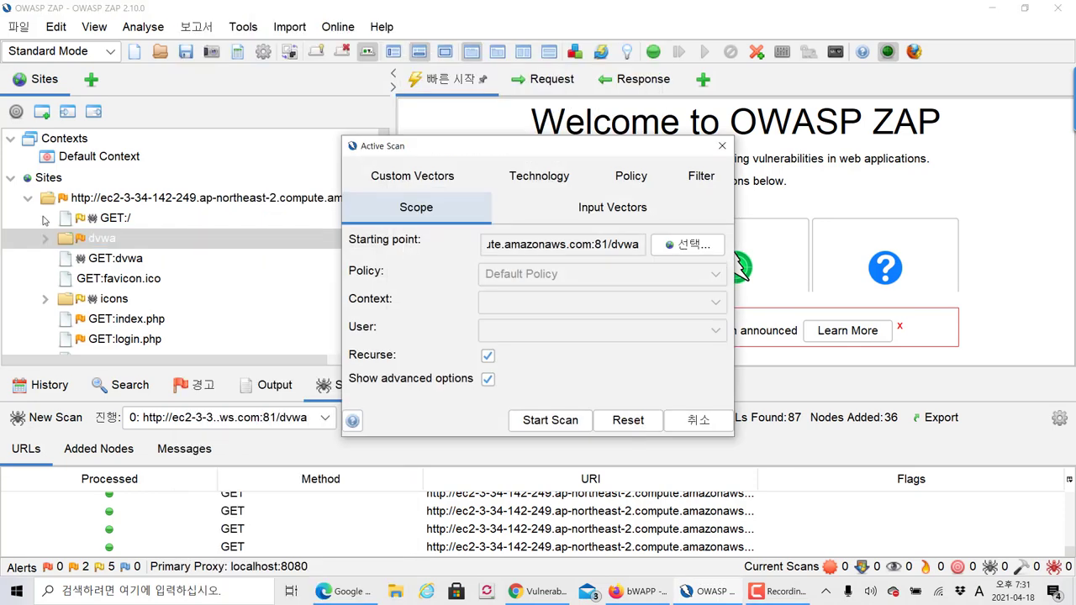
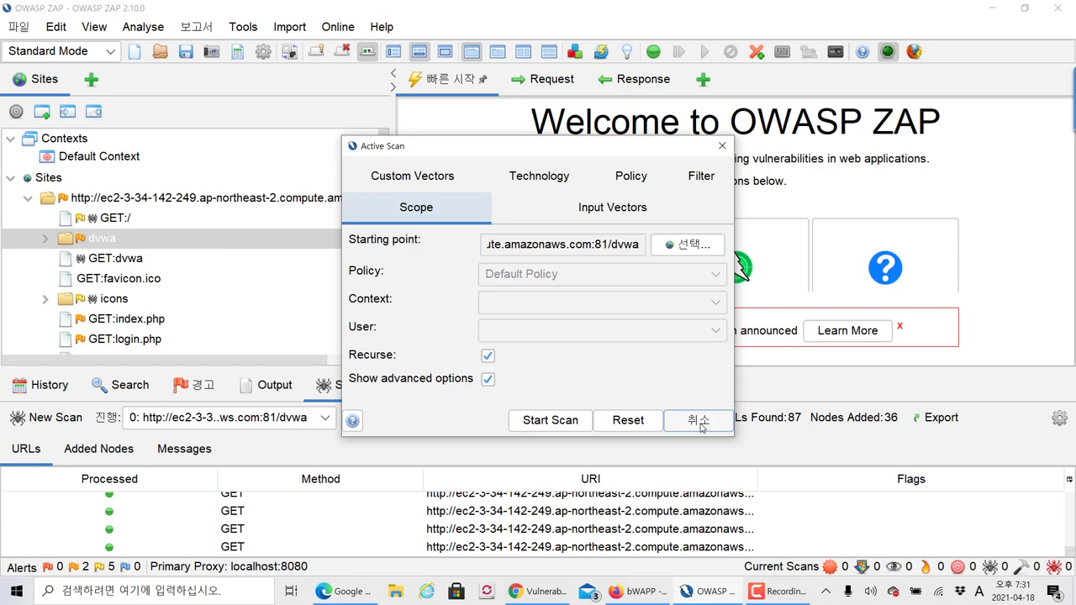
pyautogui.moveTo(734, 313); pyautogui.dragTo(952, 310)
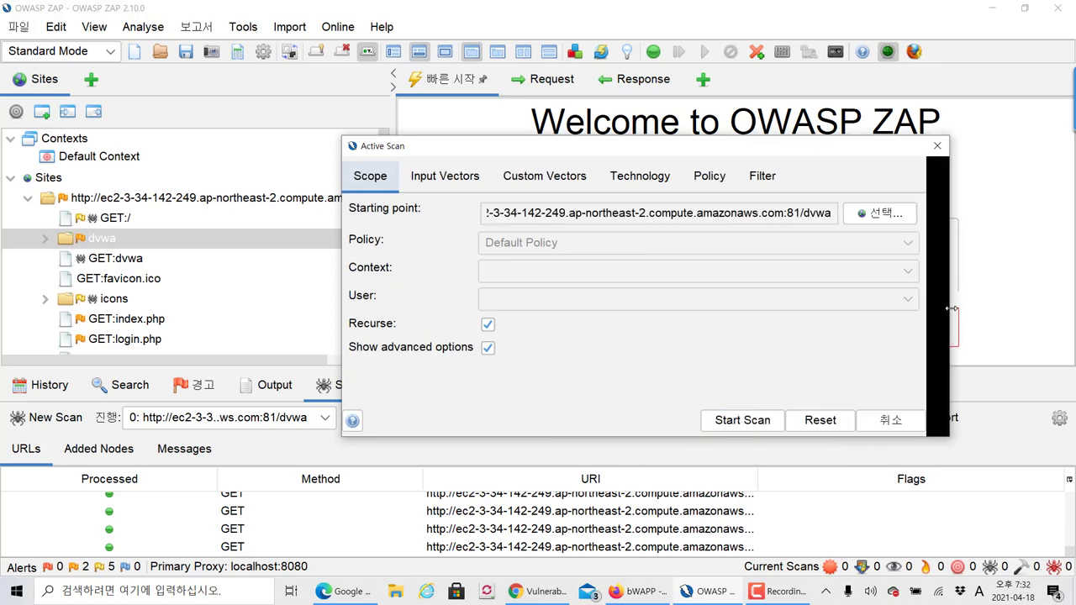
pyautogui.moveTo(682, 147); pyautogui.dragTo(586, 141)
pyautogui.click(370, 170)
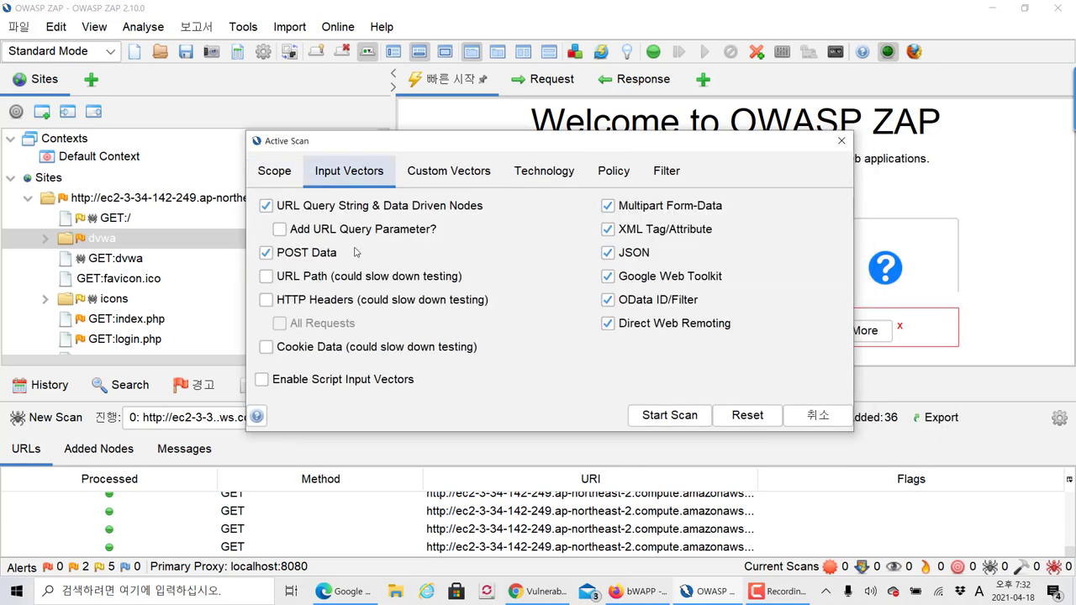
pyautogui.click(290, 174)
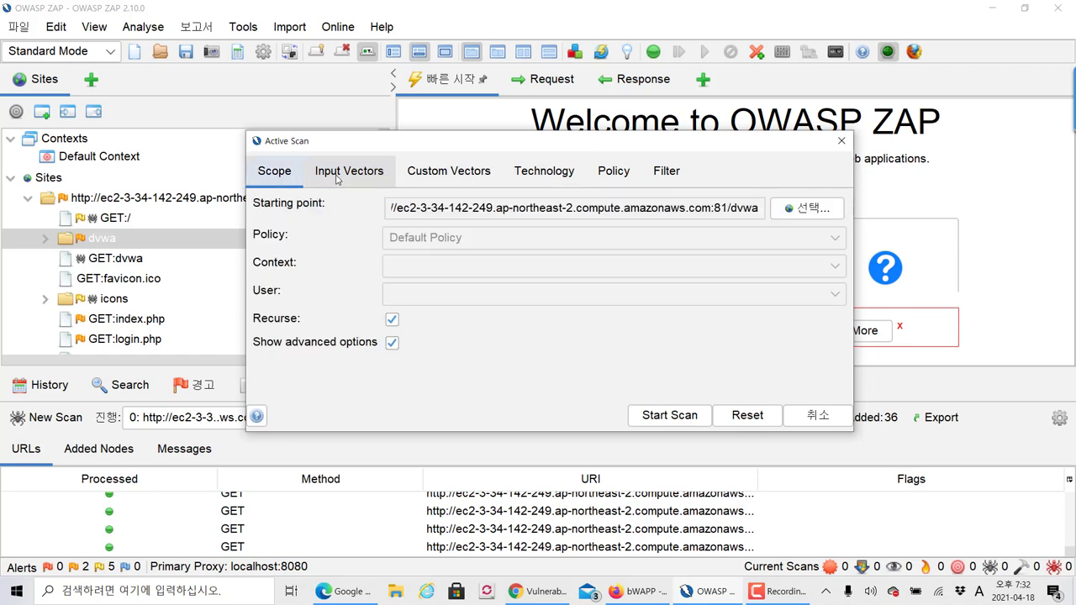
pyautogui.click(842, 141)
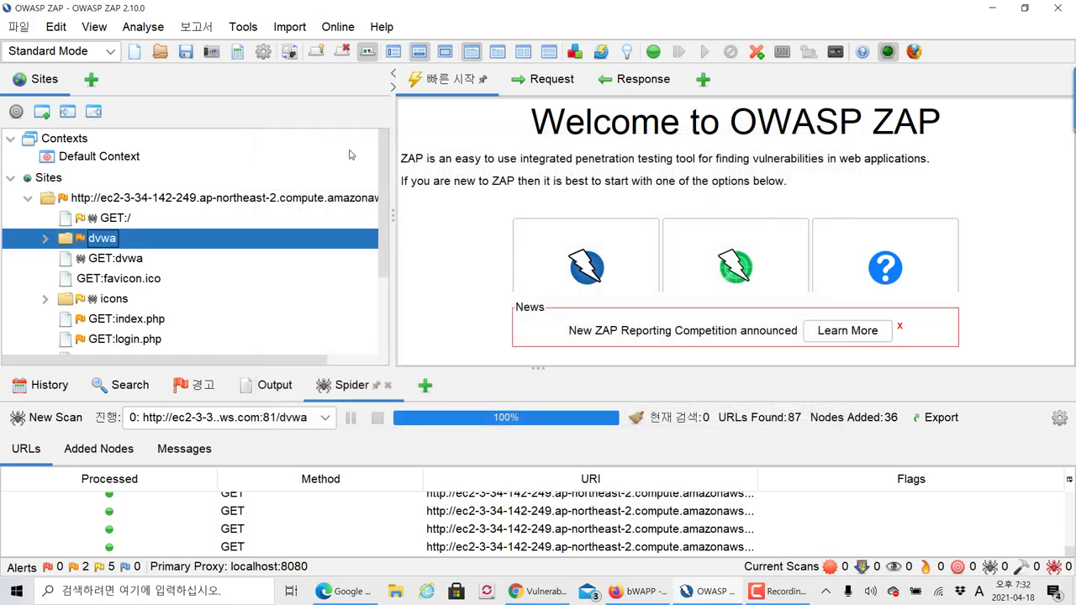
# Check for ZAP updates and browse the add-ons offered in the Marketplace, widening the Name column
pyautogui.click(382, 27)
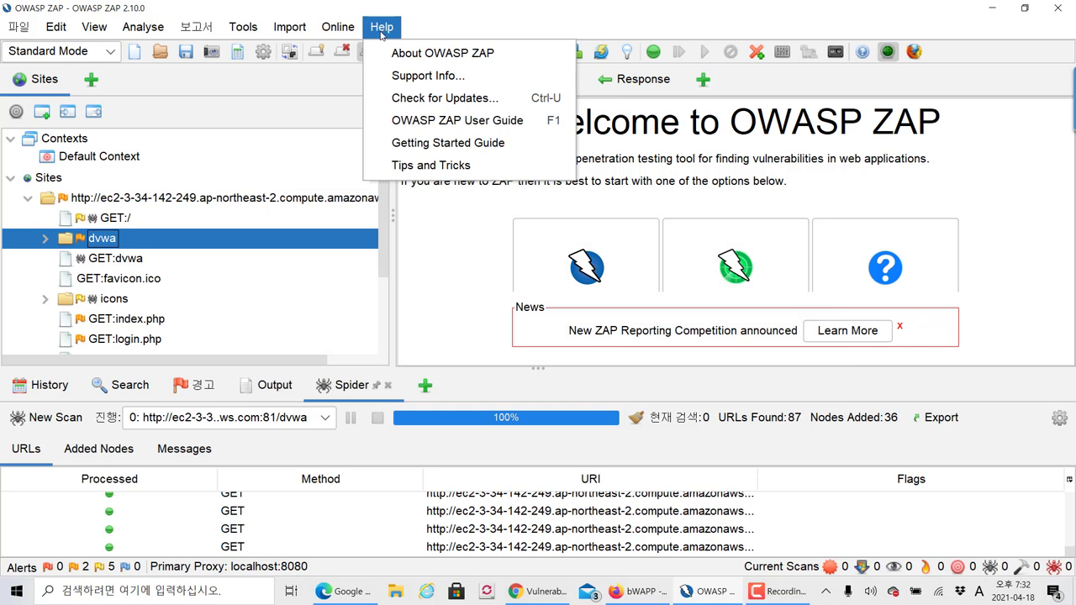
pyautogui.click(485, 104)
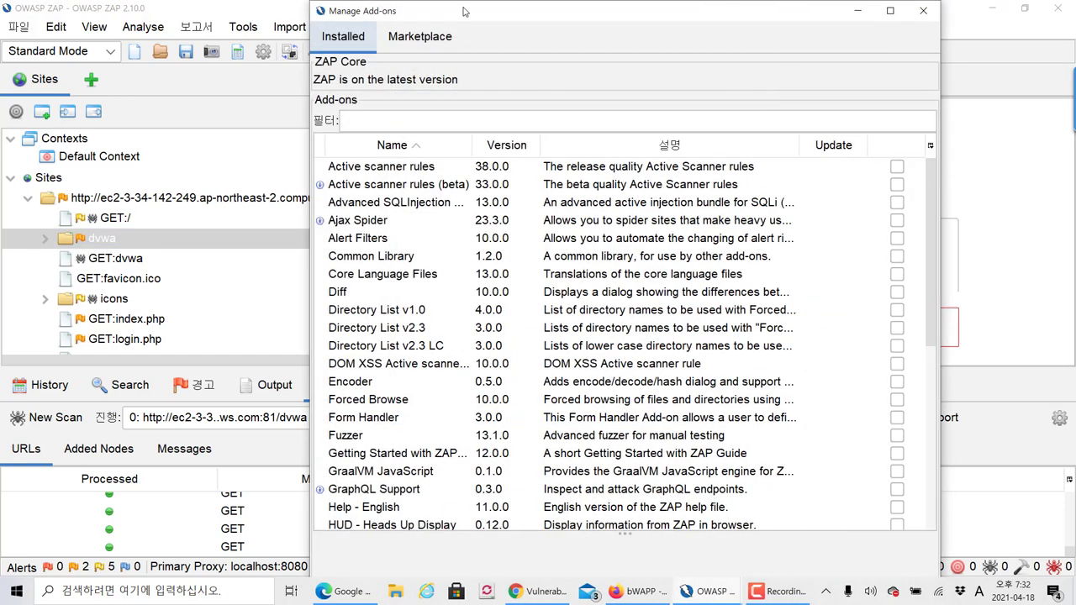
pyautogui.click(454, 40)
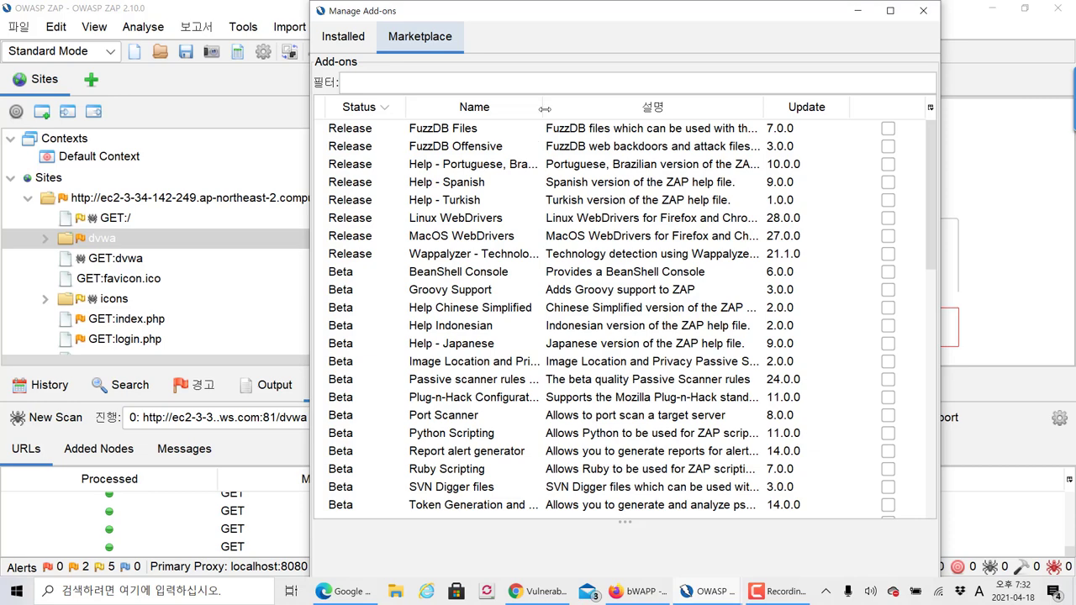
pyautogui.moveTo(542, 108); pyautogui.dragTo(565, 108)
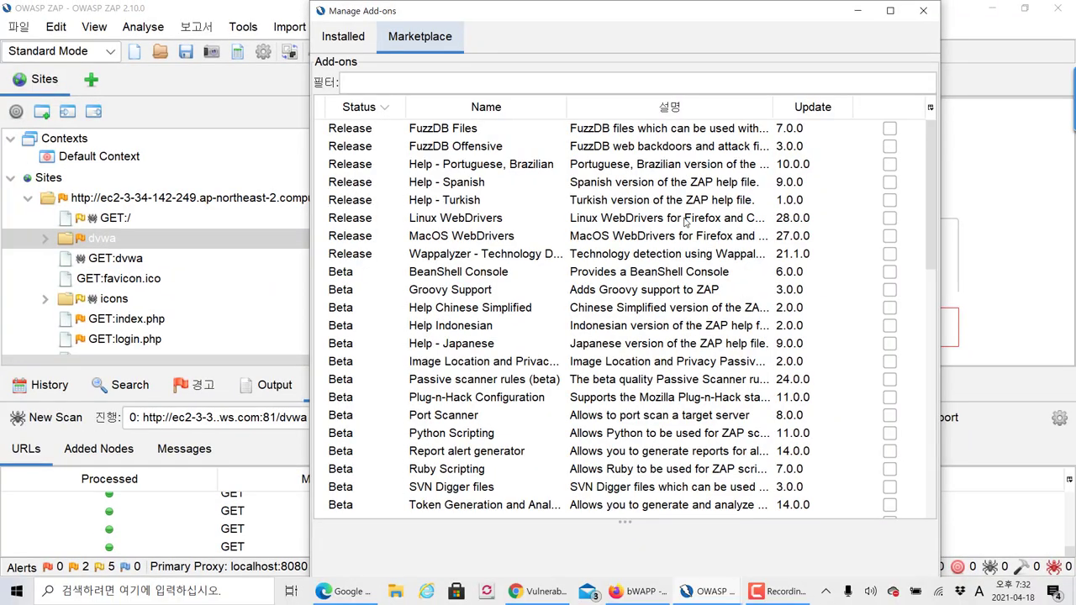
pyautogui.scroll(-7, 685, 221)
pyautogui.scroll(2, 632, 195)
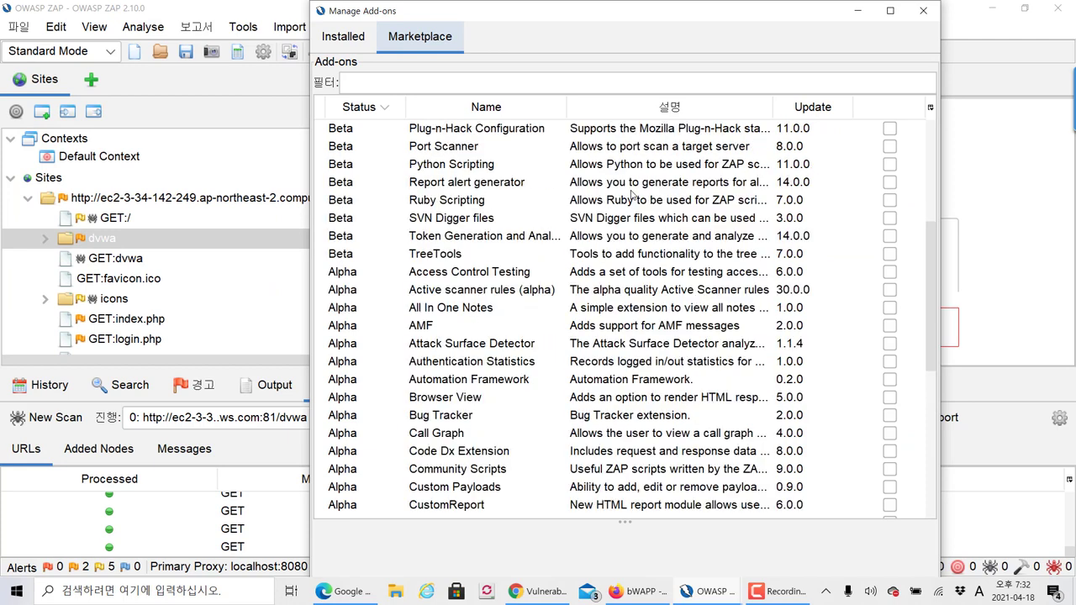
# Compare the installed active scanner rules add-ons with the Active scanner rules (alpha) add-on in the Marketplace
pyautogui.click(345, 37)
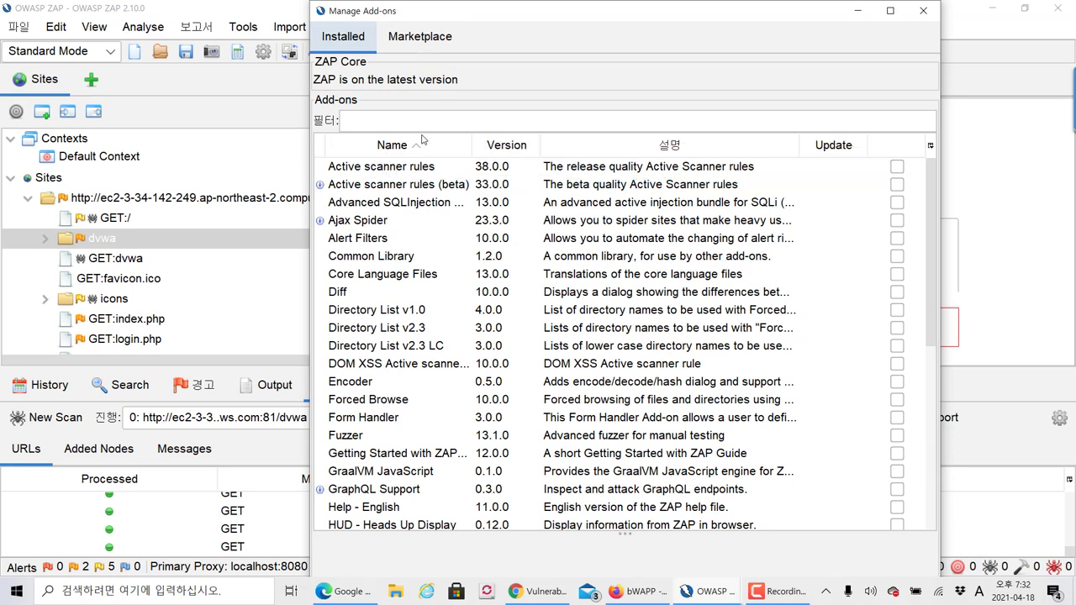
pyautogui.click(419, 41)
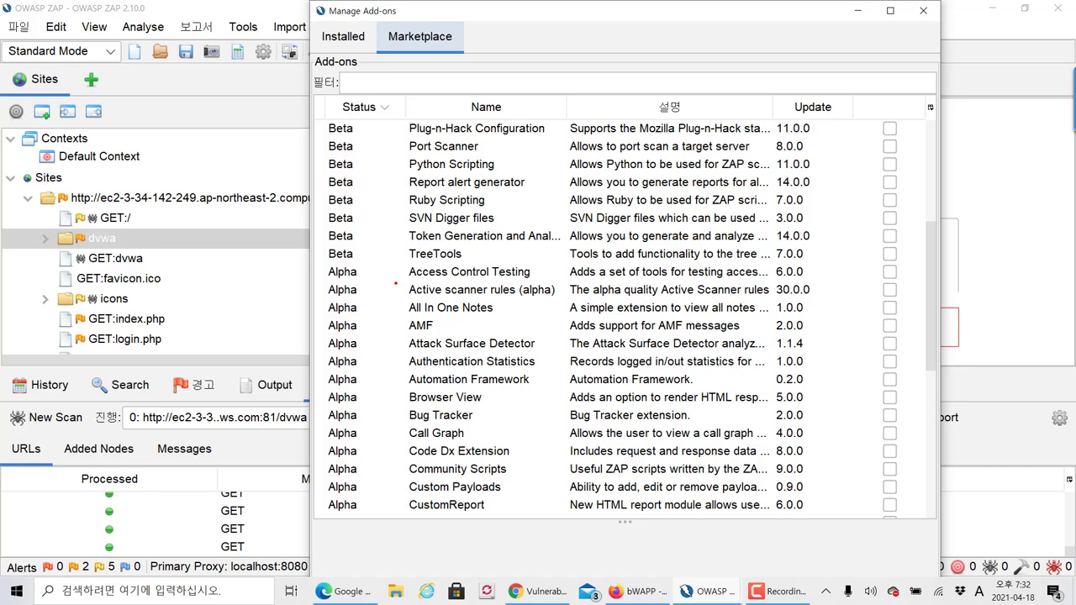
pyautogui.moveTo(324, 280); pyautogui.dragTo(896, 302)
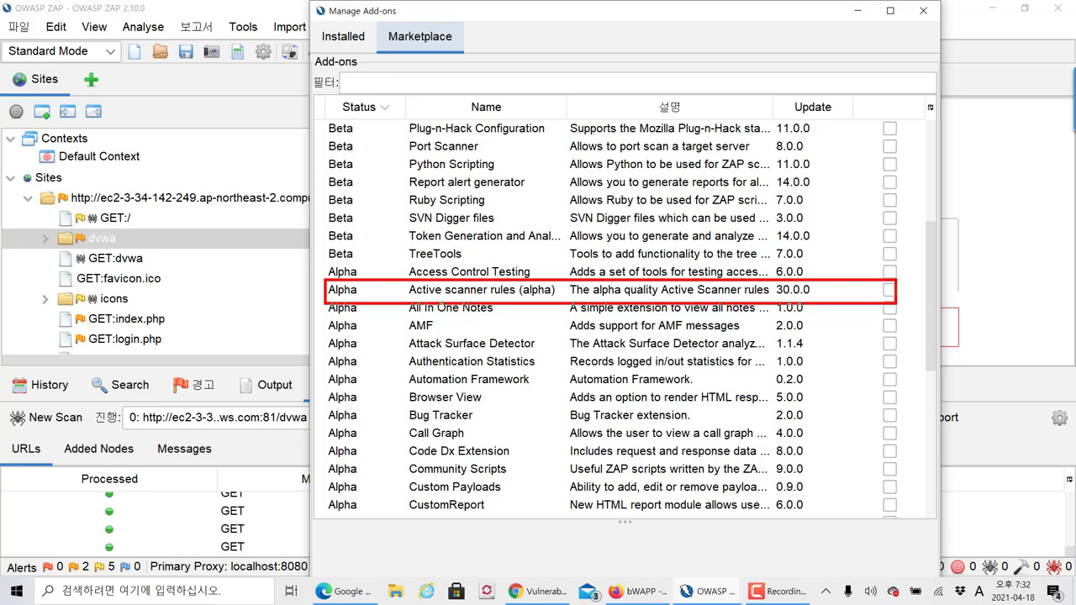
# Review the version of the installed Active scanner rules add-on and close the add-on manager
pyautogui.click(343, 36)
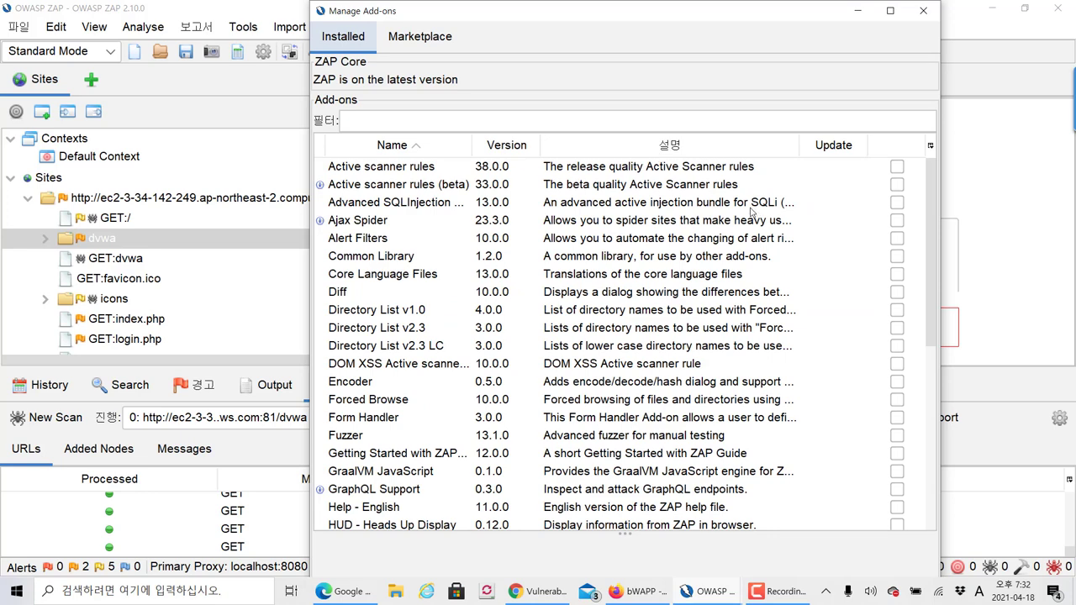
pyautogui.moveTo(459, 151); pyautogui.dragTo(550, 176)
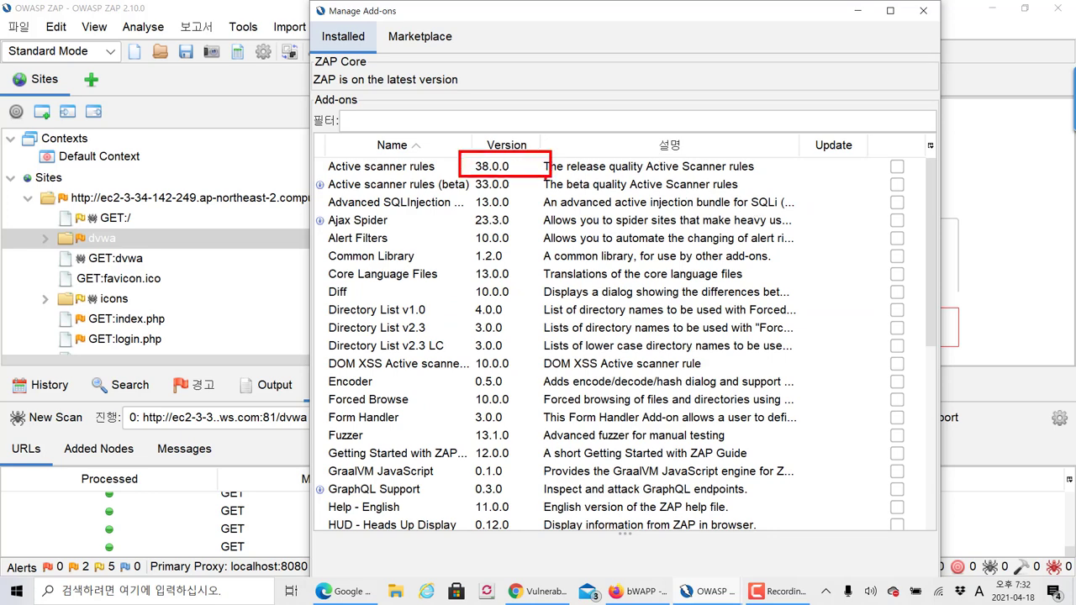
pyautogui.moveTo(452, 151); pyautogui.dragTo(469, 141)
pyautogui.click(923, 11)
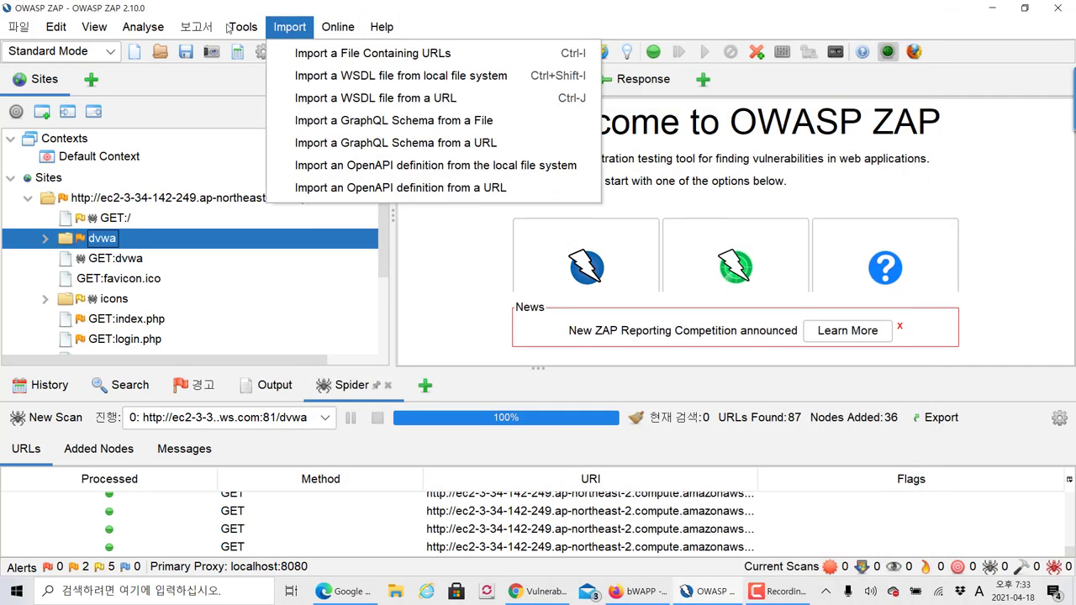
# Examine the Default Policy's Information Gathering, Injection and Server Security rules in the Scan Policy Manager, and close it without changes
pyautogui.click(206, 52)
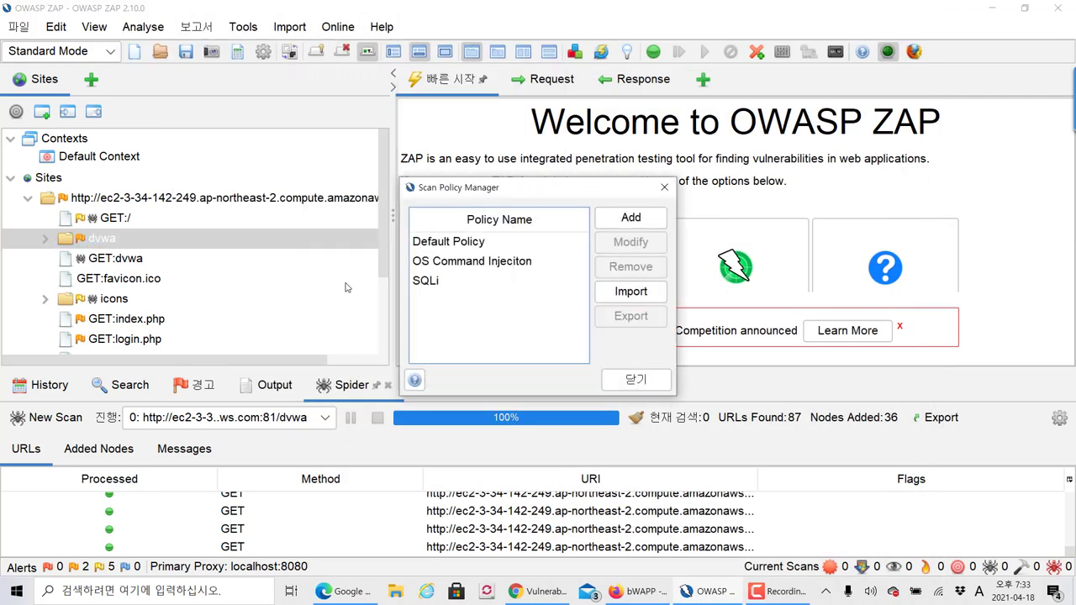
pyautogui.click(446, 245)
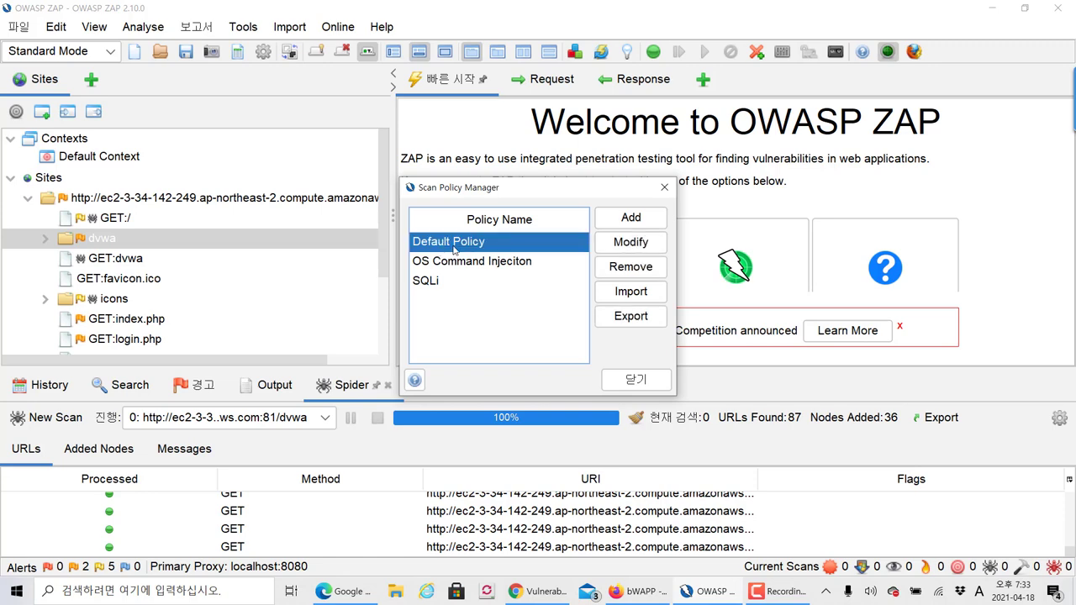
pyautogui.click(621, 244)
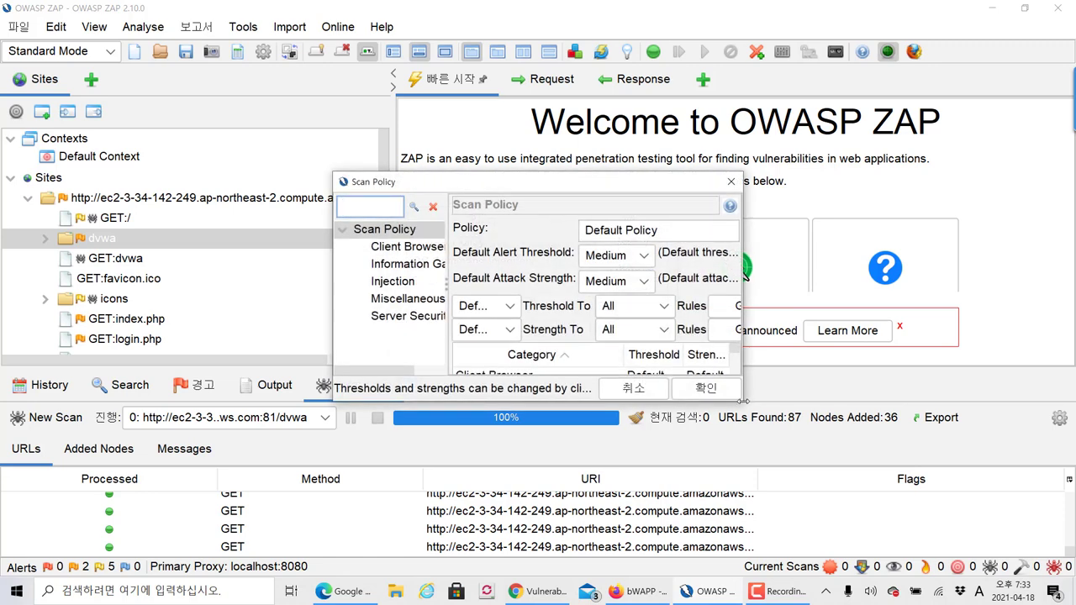
pyautogui.moveTo(742, 401); pyautogui.dragTo(925, 465)
pyautogui.click(425, 265)
pyautogui.click(411, 284)
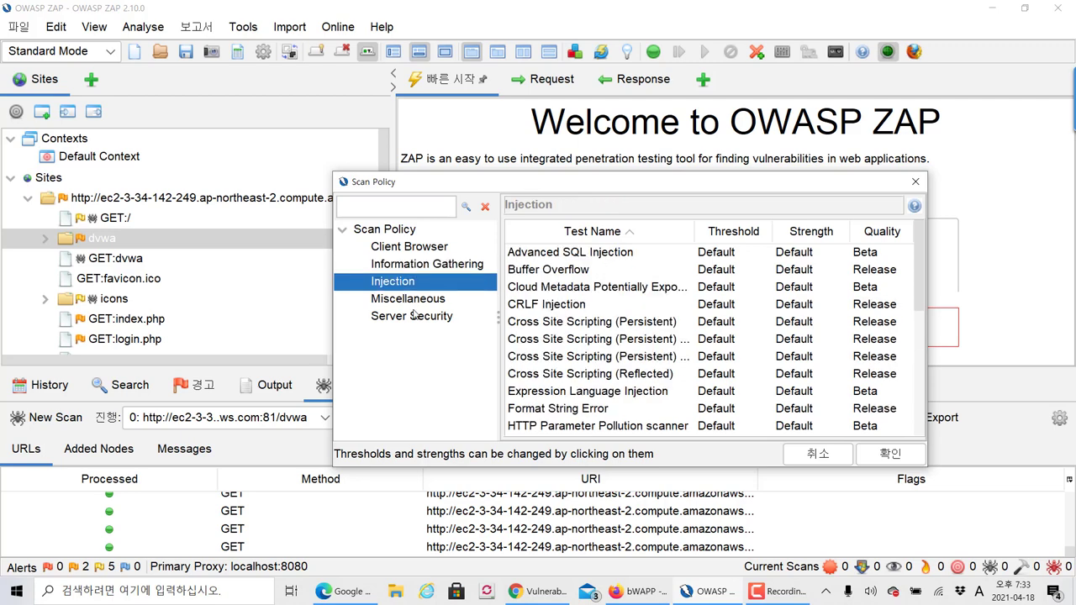
pyautogui.click(411, 316)
pyautogui.click(916, 181)
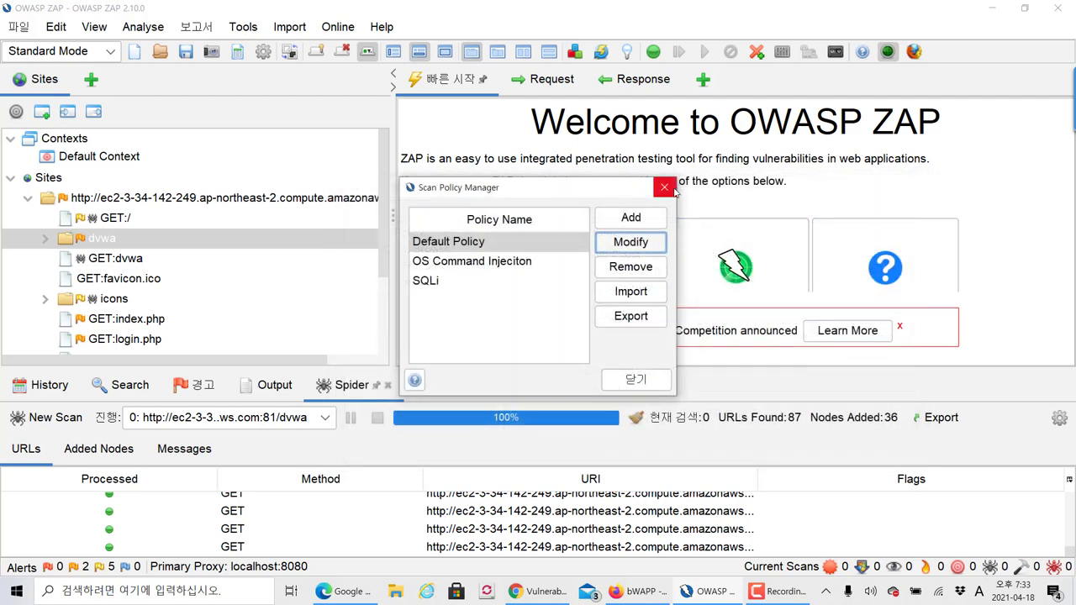
pyautogui.click(665, 188)
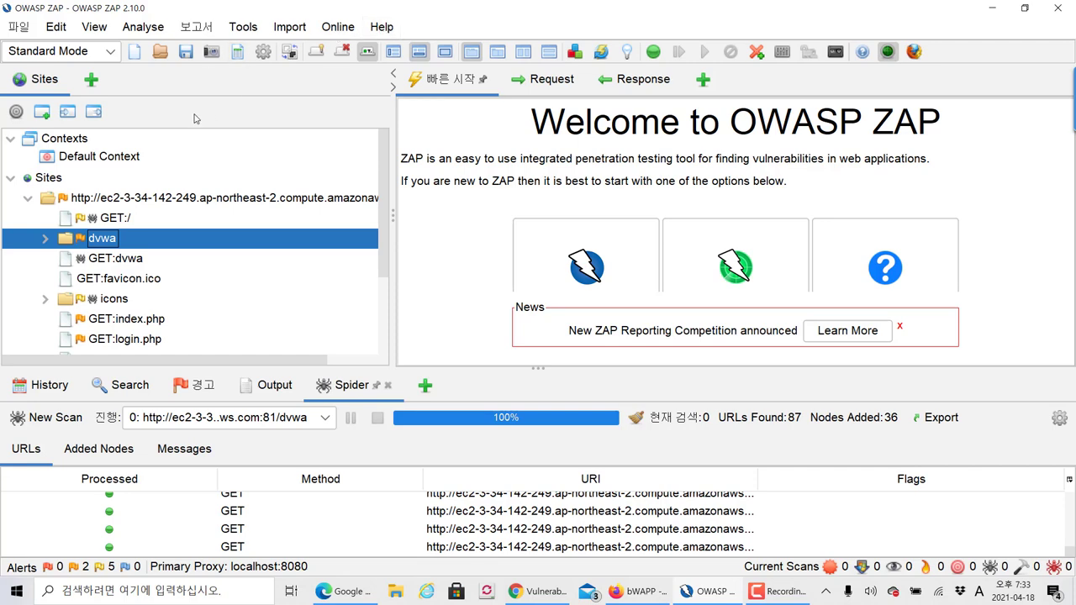
# Check for updates and inspect the Marketplace's Active scanner rules (alpha) and the installed Active scanner rules add-on, closing the add-on manager
pyautogui.click(371, 32)
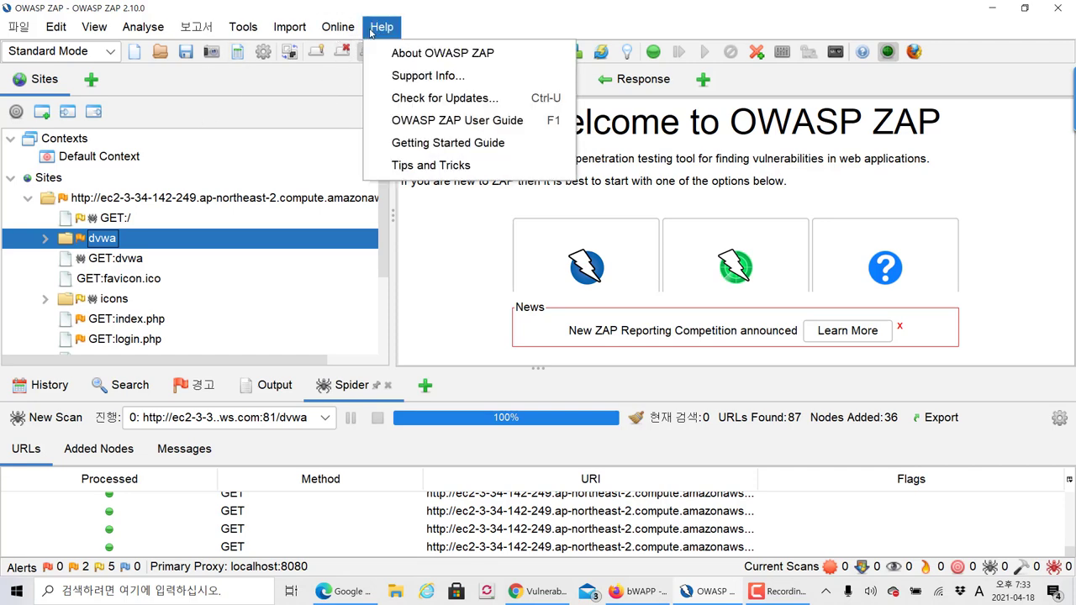
pyautogui.click(439, 98)
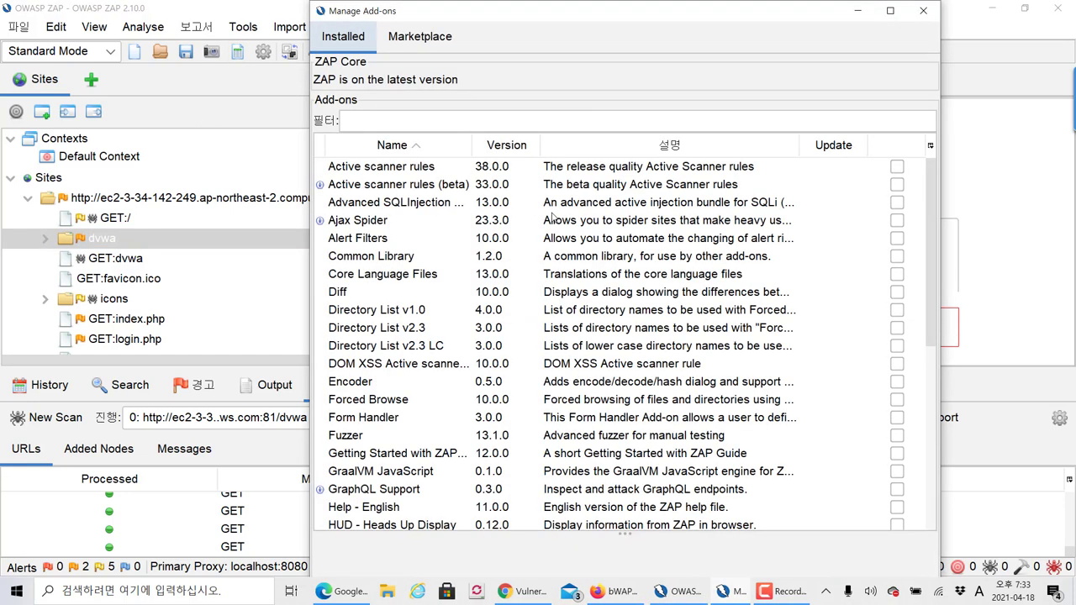
pyautogui.click(430, 39)
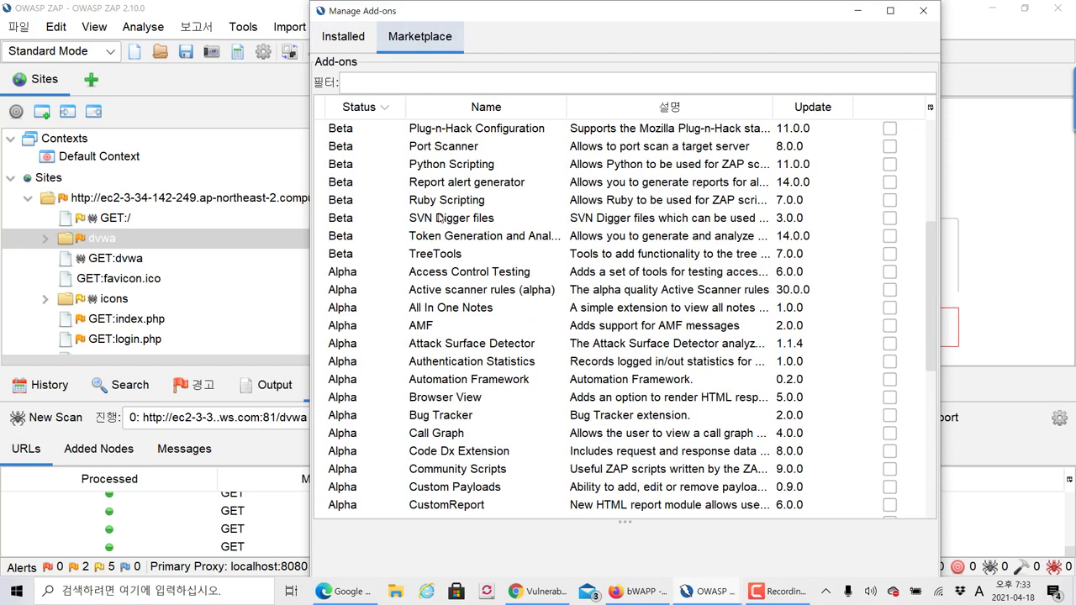
pyautogui.click(467, 290)
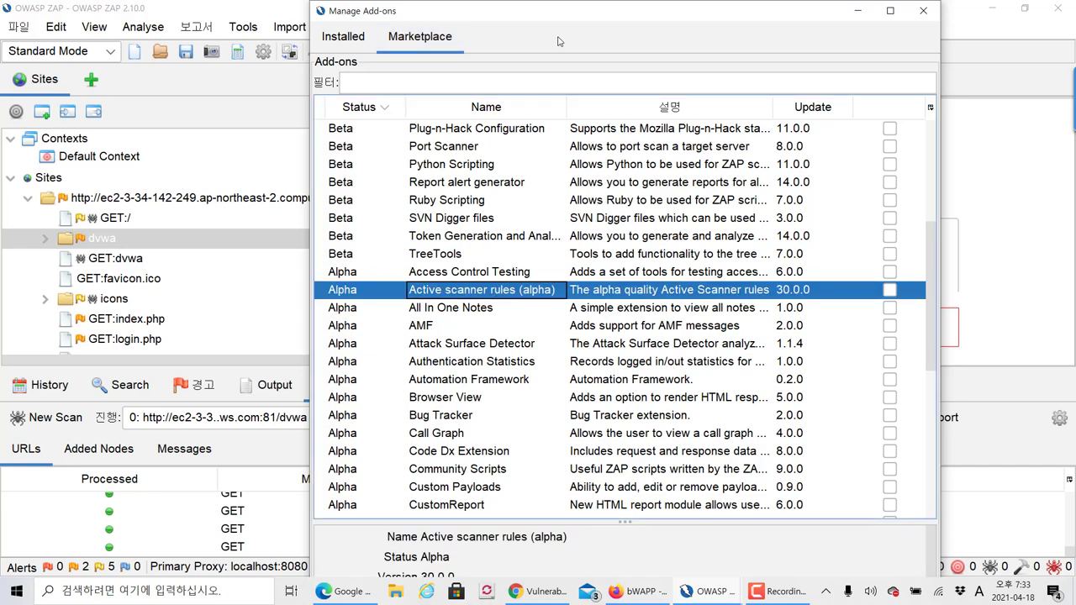
pyautogui.moveTo(553, 21); pyautogui.dragTo(526, 22)
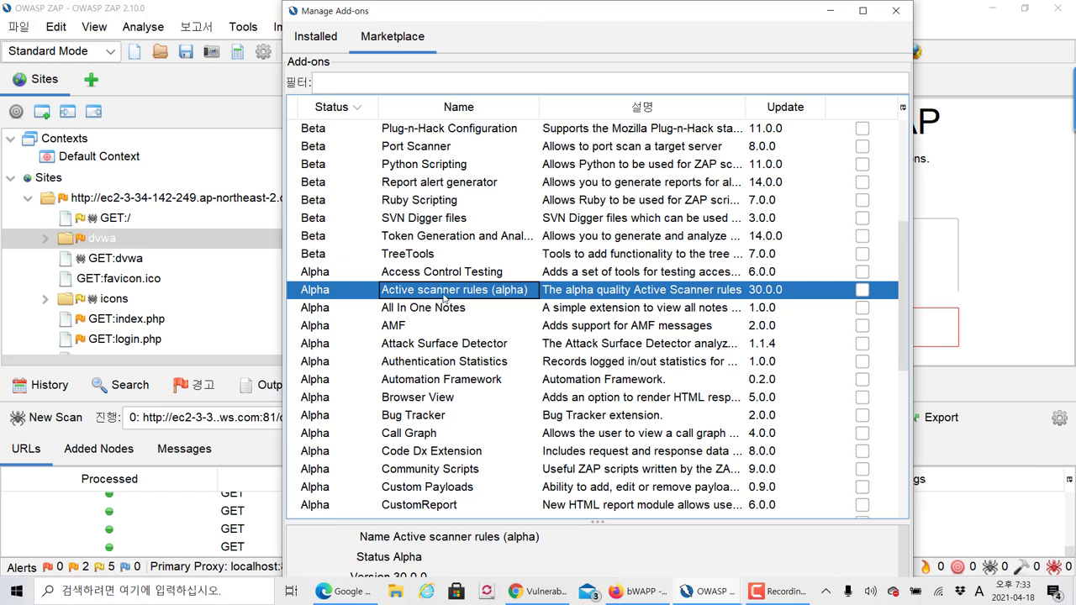
pyautogui.click(328, 42)
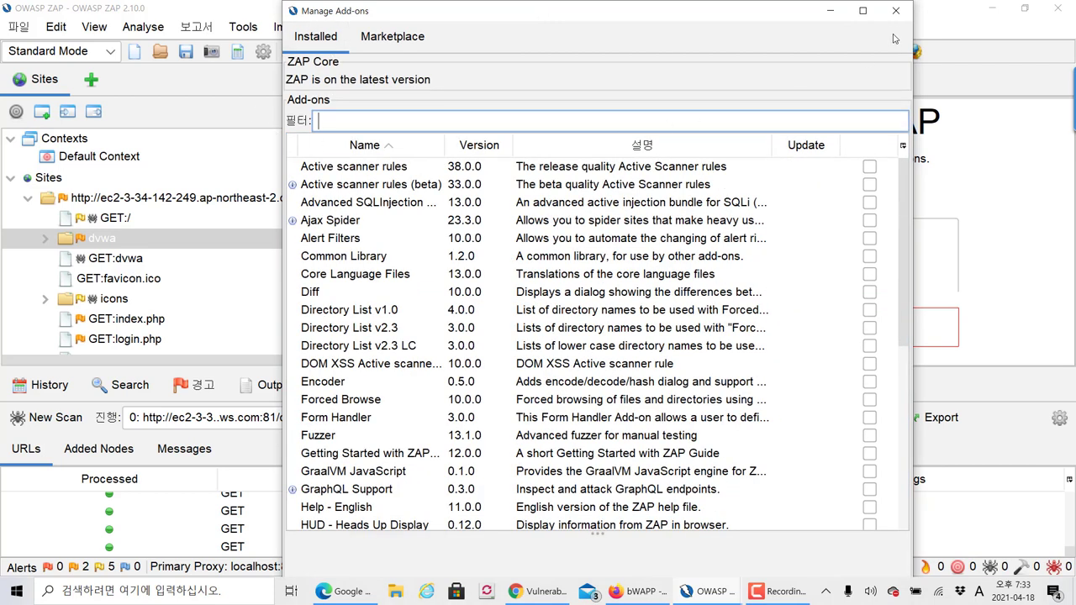
pyautogui.click(830, 161)
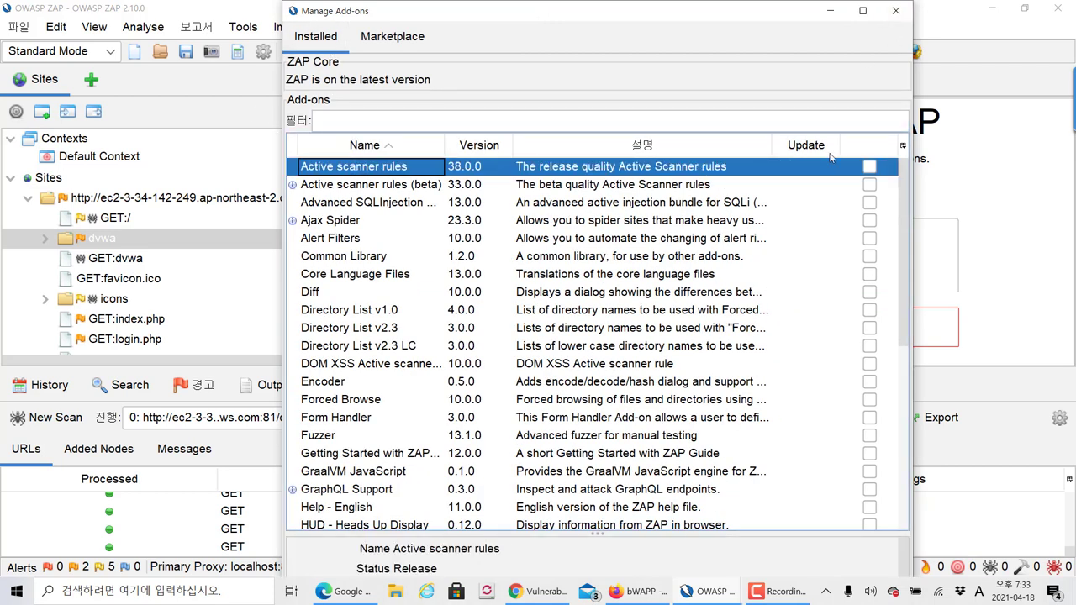
pyautogui.click(895, 11)
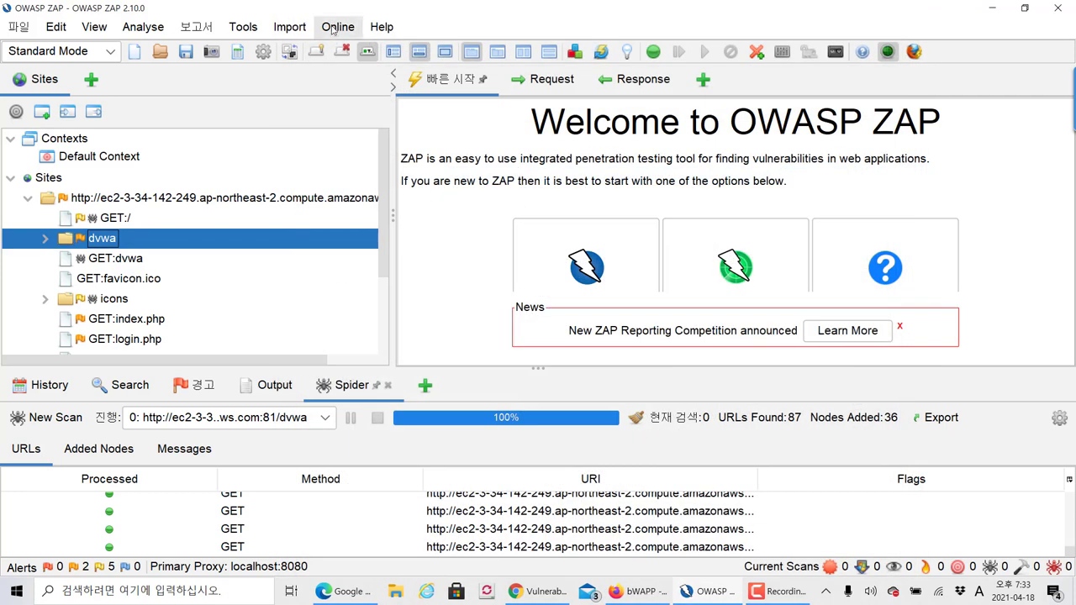
# Reopen the update check and review the installed Active scanner rules, beta rules and Advanced SQLInjection Scanner, fitting the Name column to its contents
pyautogui.click(372, 31)
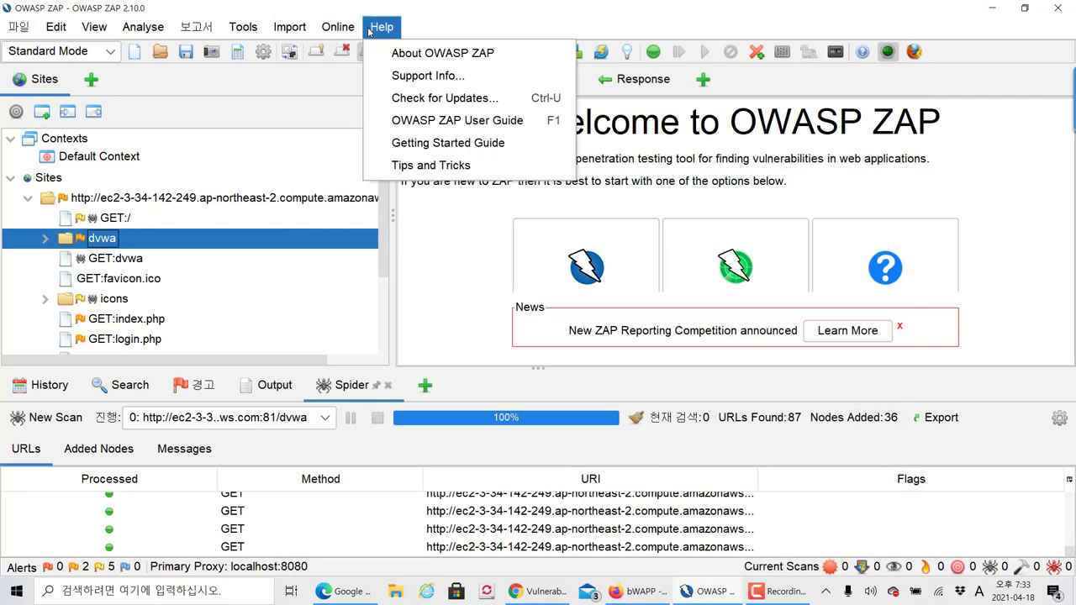
pyautogui.click(425, 98)
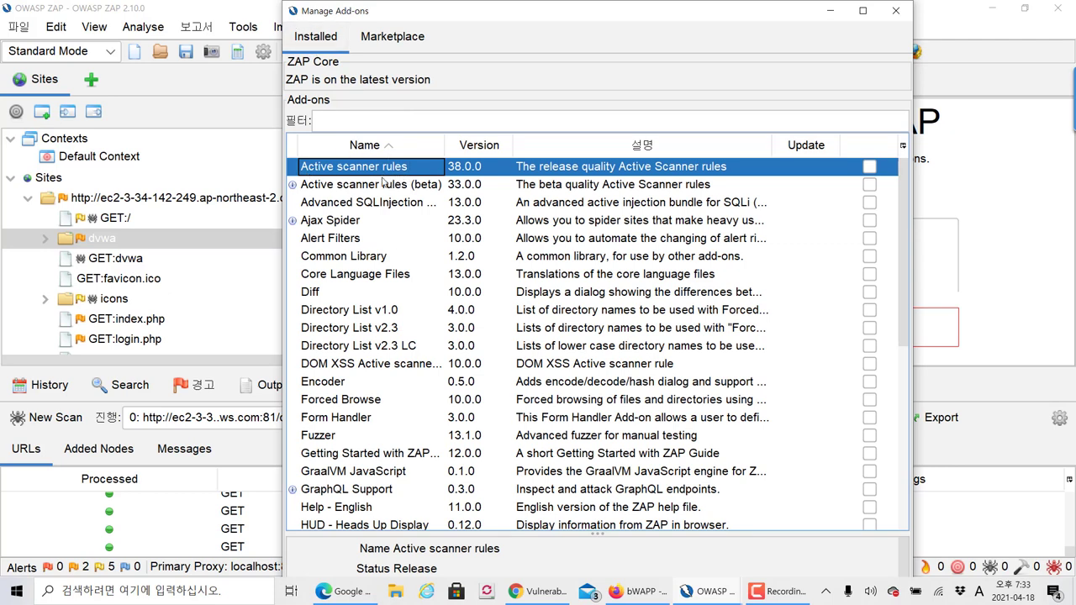
pyautogui.click(398, 179)
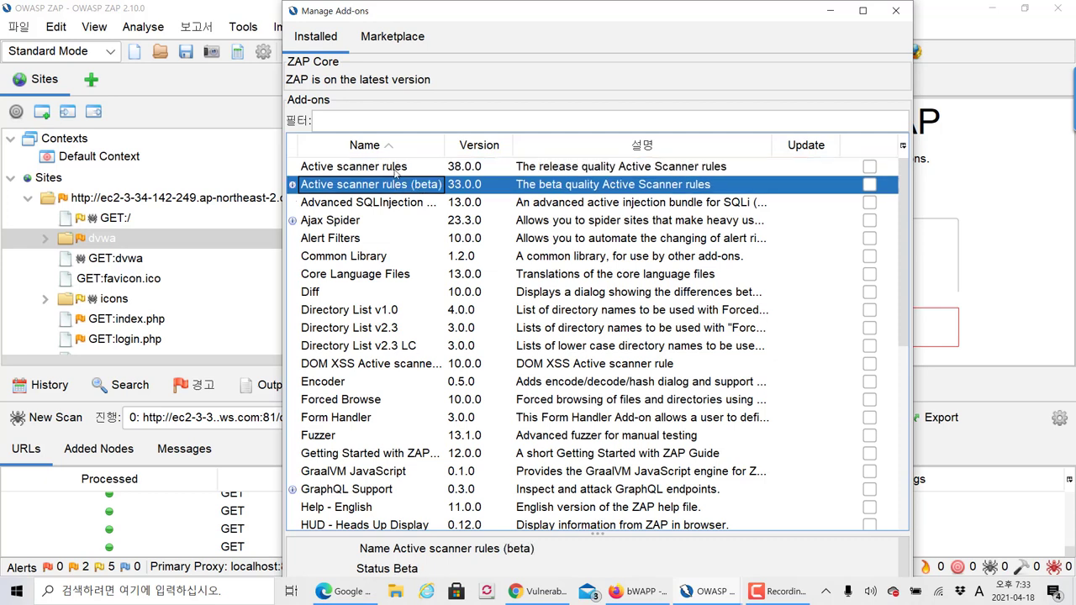
pyautogui.click(397, 173)
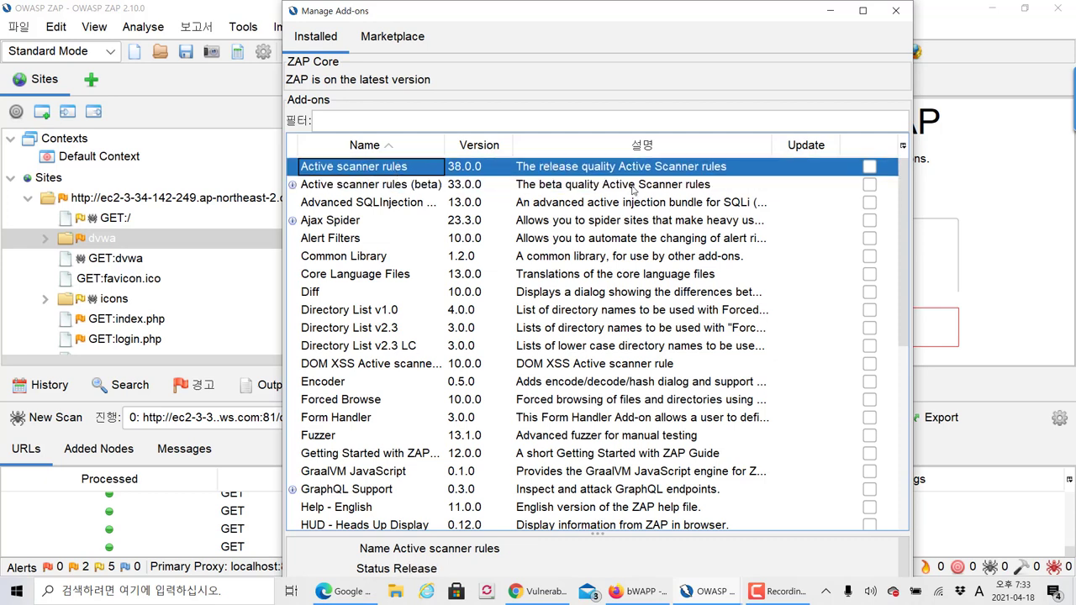
pyautogui.click(401, 207)
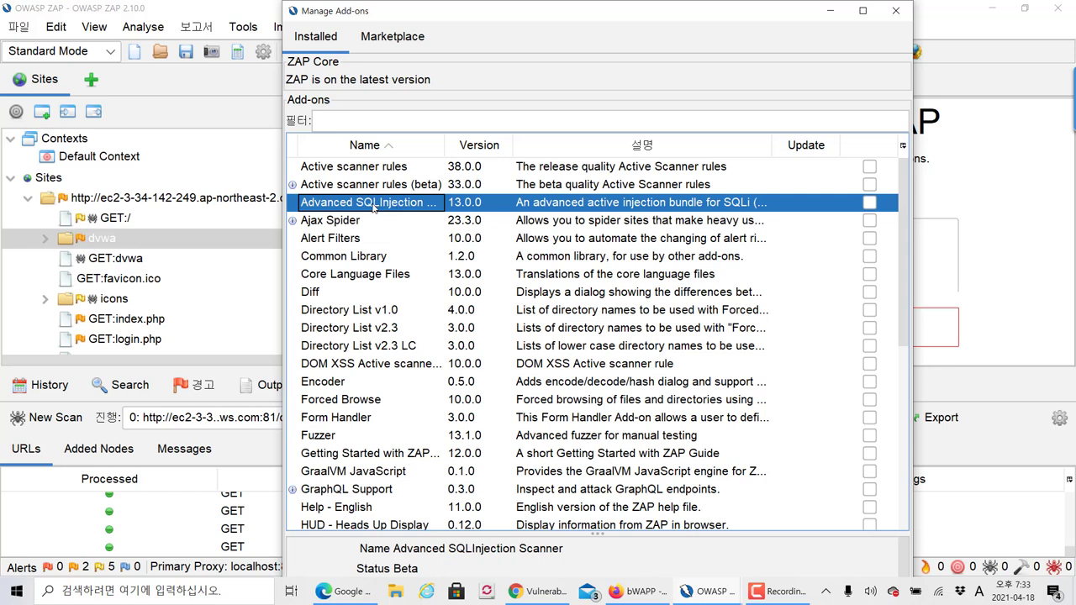
pyautogui.doubleClick(445, 145)
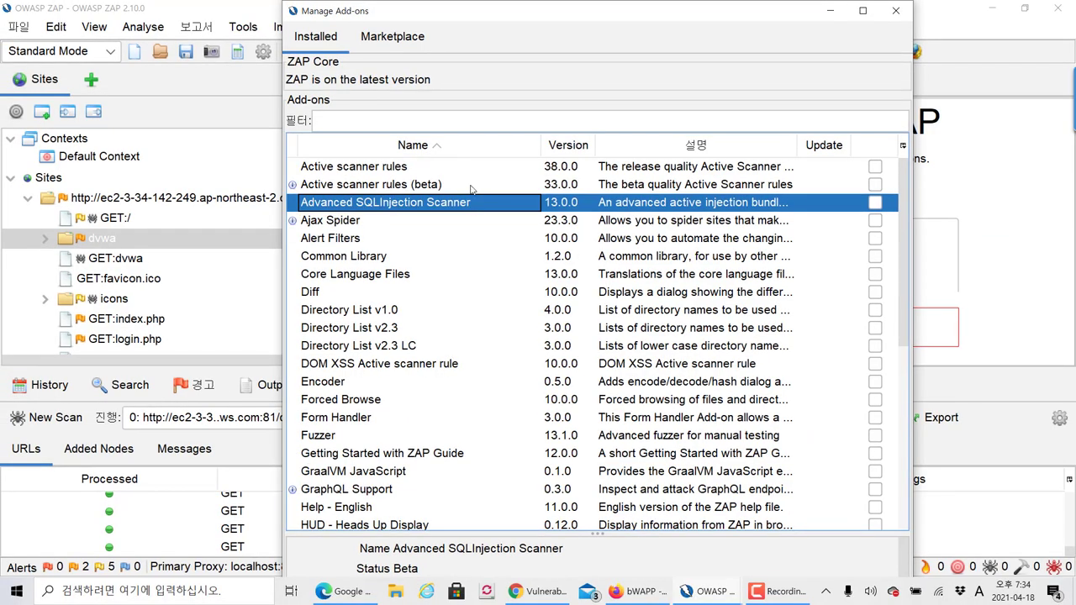
pyautogui.click(895, 11)
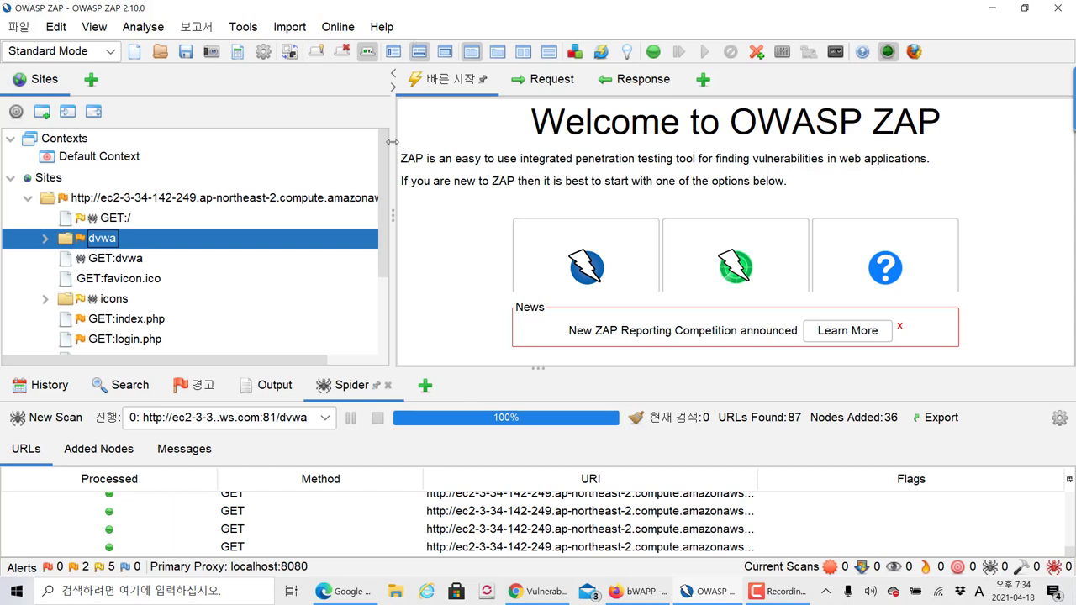
pyautogui.moveTo(393, 146); pyautogui.dragTo(386, 147)
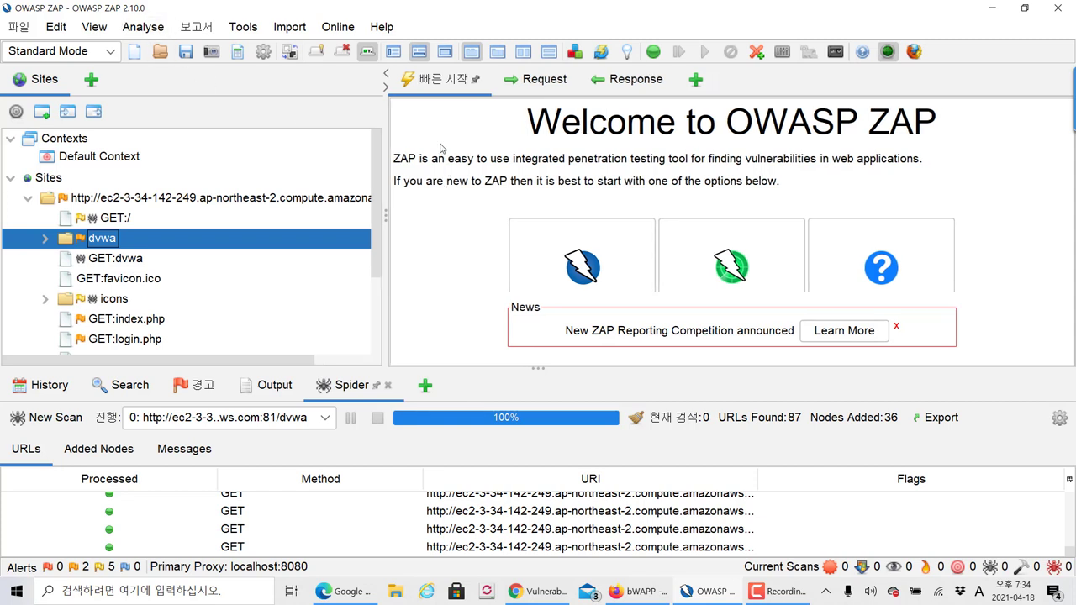
pyautogui.moveTo(420, 206)
pyautogui.mouseDown()
pyautogui.moveTo(418, 259)
pyautogui.moveTo(469, 249)
pyautogui.mouseUp()
pyautogui.moveTo(473, 209)
pyautogui.mouseDown()
pyautogui.moveTo(476, 257)
pyautogui.moveTo(509, 259)
pyautogui.mouseUp()
pyautogui.moveTo(521, 263)
pyautogui.mouseDown()
pyautogui.moveTo(531, 263)
pyautogui.moveTo(388, 256)
pyautogui.moveTo(516, 197)
pyautogui.moveTo(531, 260)
pyautogui.mouseUp()
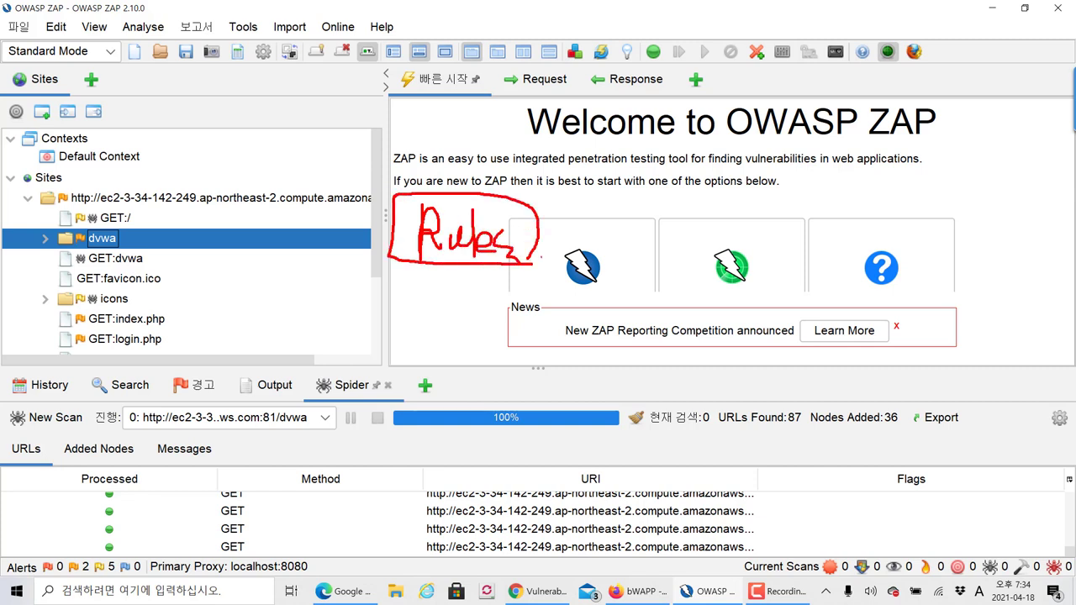
pyautogui.click(544, 256)
pyautogui.press('Escape')
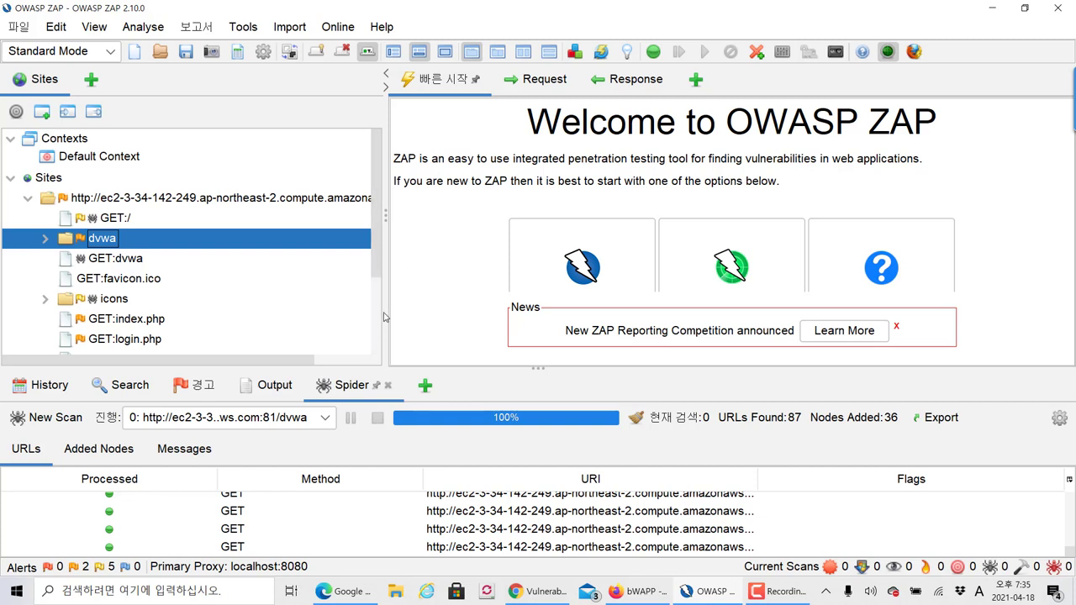
pyautogui.moveTo(340, 367); pyautogui.dragTo(341, 421)
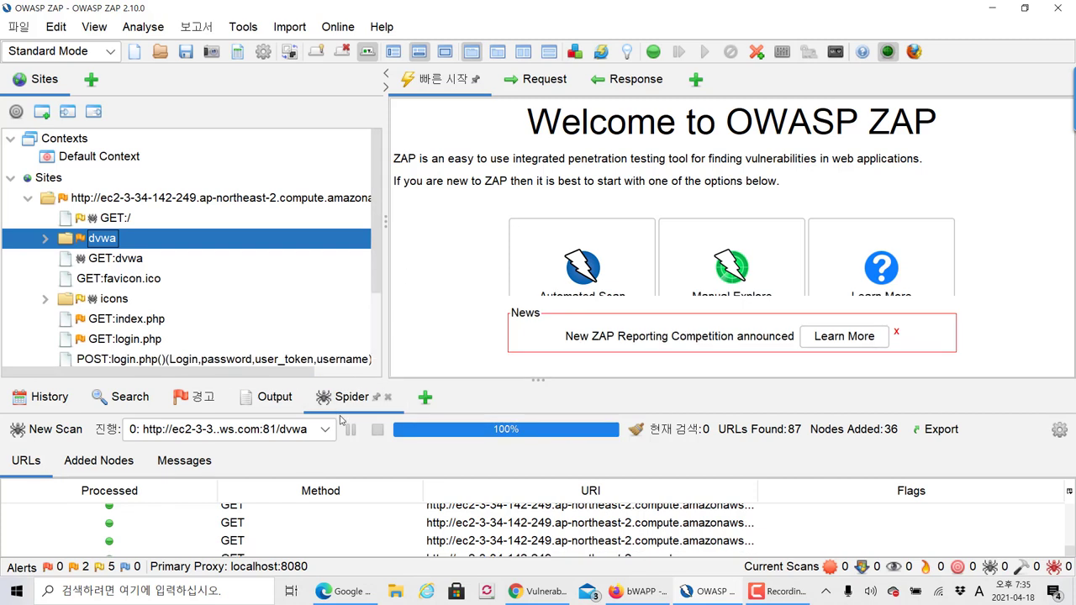
pyautogui.moveTo(376, 276)
pyautogui.mouseDown()
pyautogui.moveTo(373, 339)
pyautogui.moveTo(380, 276)
pyautogui.moveTo(379, 304)
pyautogui.moveTo(379, 290)
pyautogui.mouseUp()
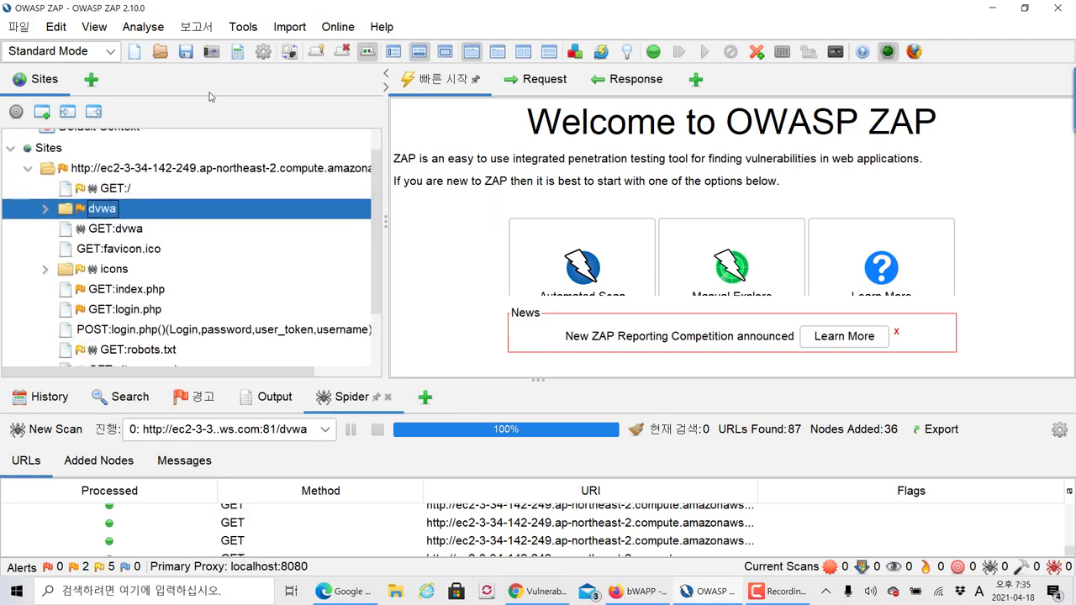
# Delete the OS Command Injeciton and SQLi policies in the Scan Policy Manager
pyautogui.click(159, 30)
pyautogui.click(156, 56)
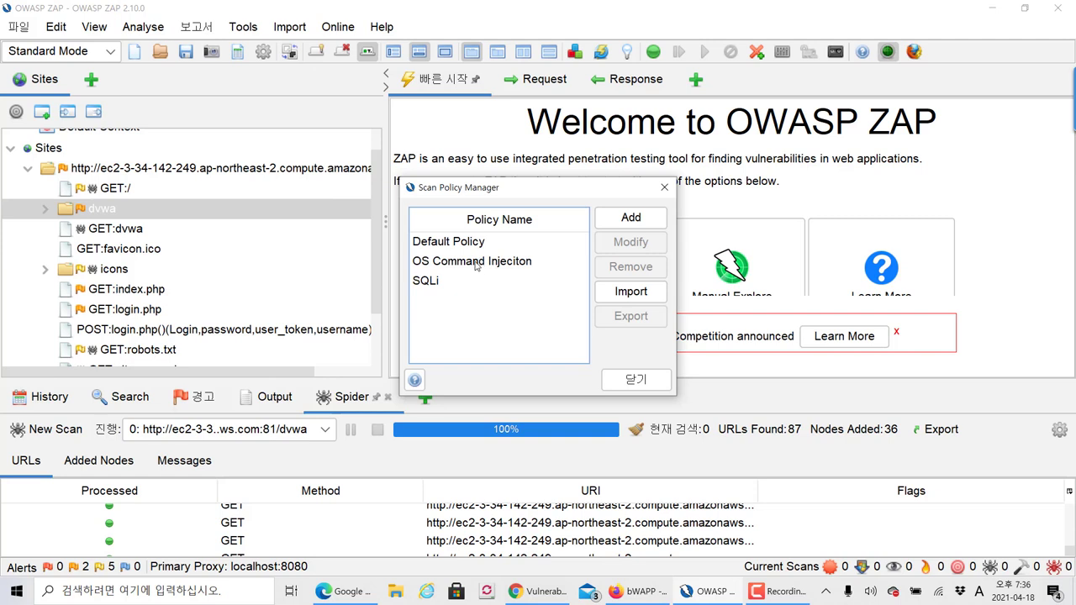
pyautogui.click(478, 262)
pyautogui.click(630, 266)
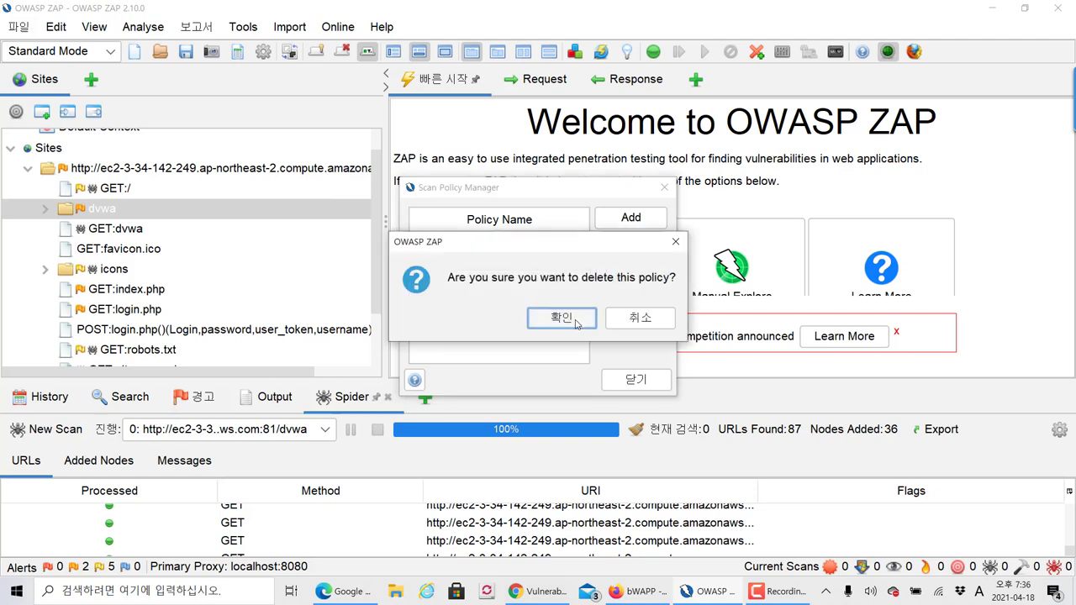
pyautogui.click(627, 381)
pyautogui.click(469, 261)
pyautogui.click(631, 266)
pyautogui.click(556, 317)
# Start adding a new scan policy in the Scan Policy Manager, enlarging the manager window and widening the new policy's window
pyautogui.moveTo(527, 190); pyautogui.dragTo(454, 182)
pyautogui.click(409, 242)
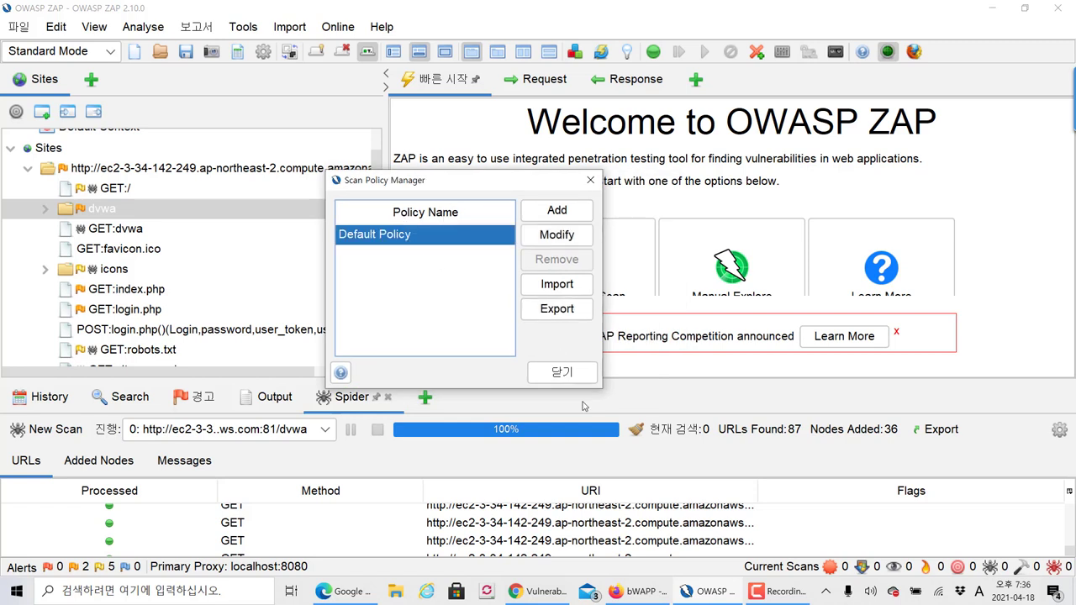
pyautogui.moveTo(596, 390); pyautogui.dragTo(721, 415)
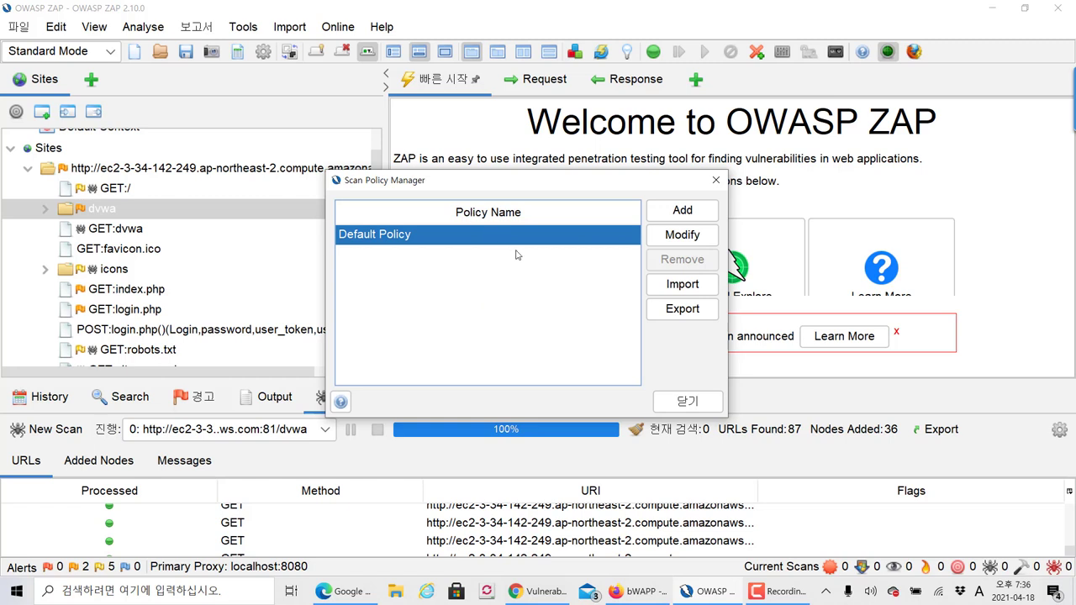
pyautogui.click(683, 211)
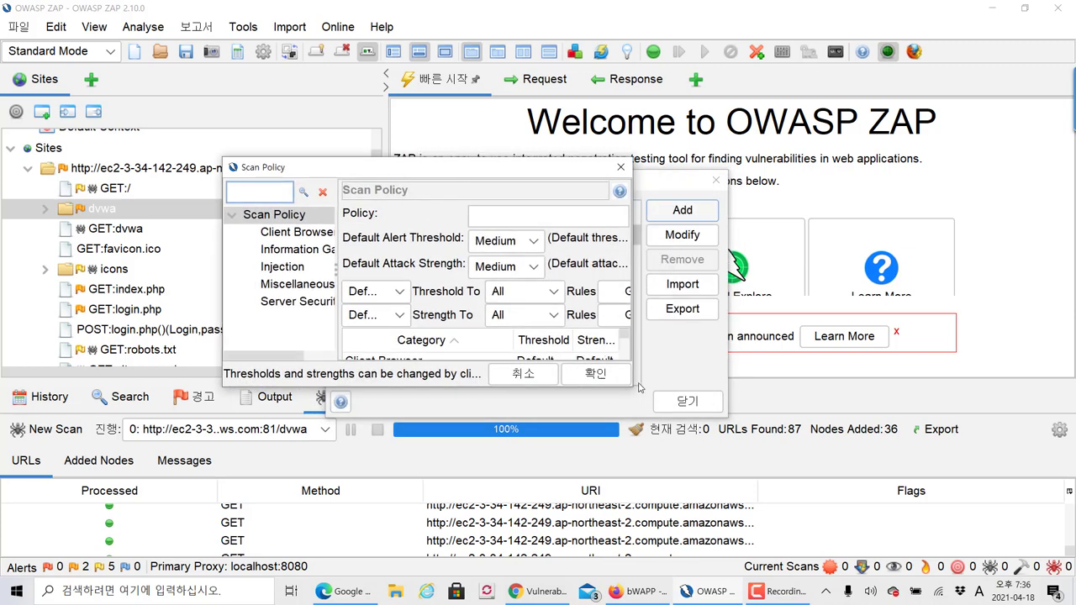
pyautogui.moveTo(637, 381); pyautogui.dragTo(848, 385)
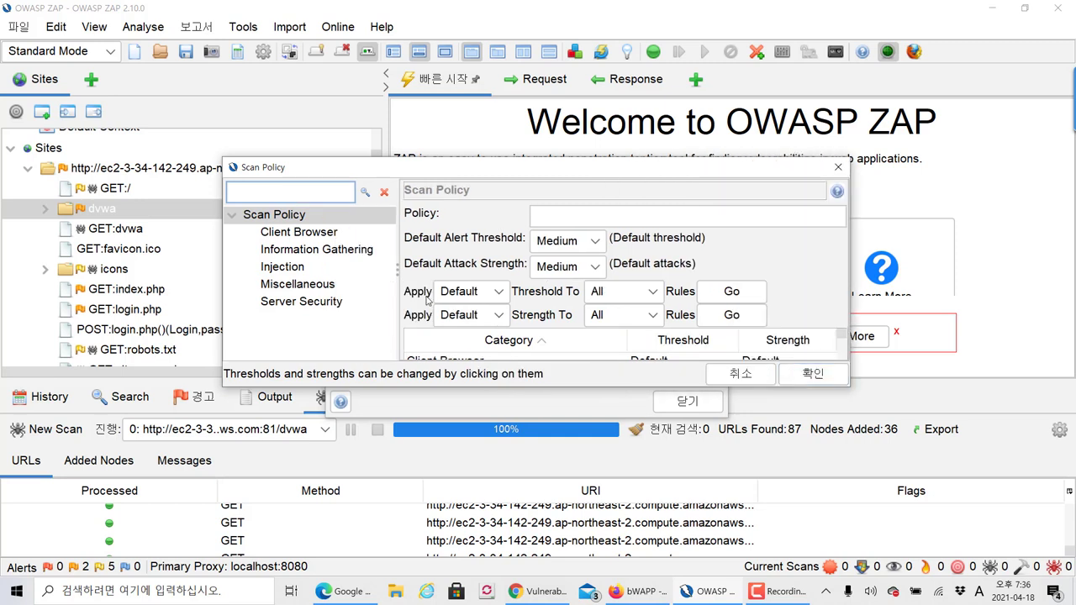
# Enter AWS Rules in the new policy window's search field and make the window taller so all rule categories fit
pyautogui.click(313, 192)
pyautogui.write('r')
pyautogui.press('BackSpace')
pyautogui.write('w')
pyautogui.press('BackSpace')
pyautogui.write('AWS Rules')
pyautogui.moveTo(576, 389); pyautogui.dragTo(574, 528)
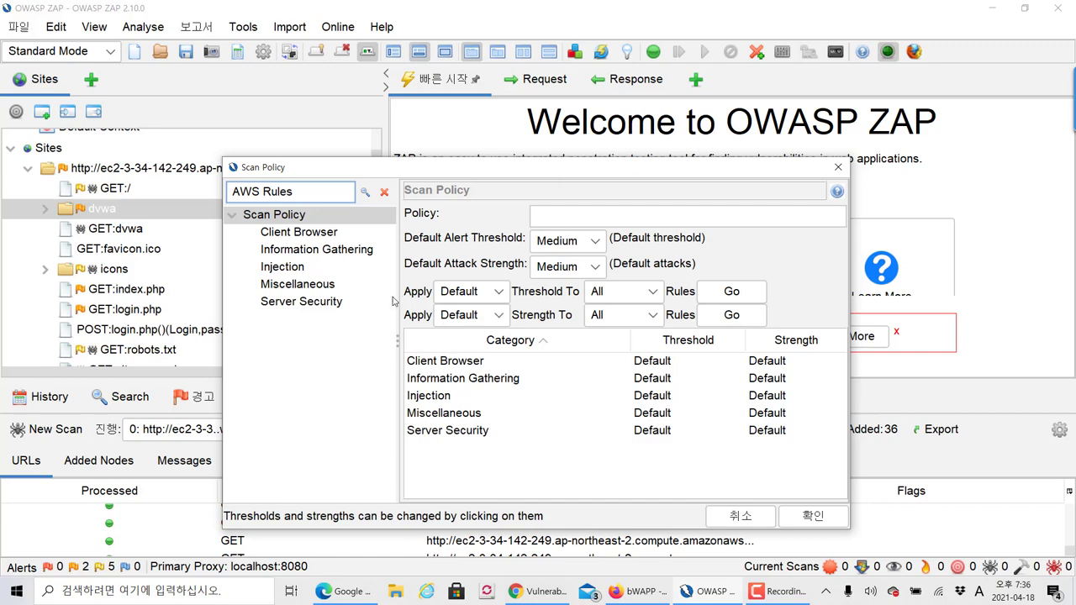
# Examine the new policy's Client Browser, Information Gathering, Injection, Miscellaneous and Server Security rules, widening the window to read them
pyautogui.click(320, 238)
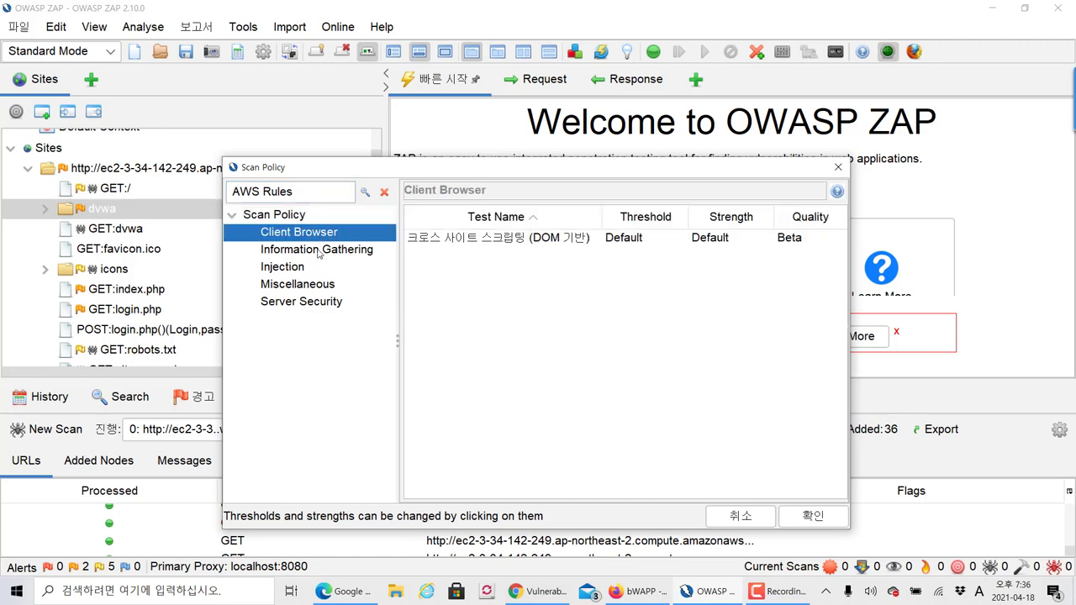
pyautogui.click(317, 254)
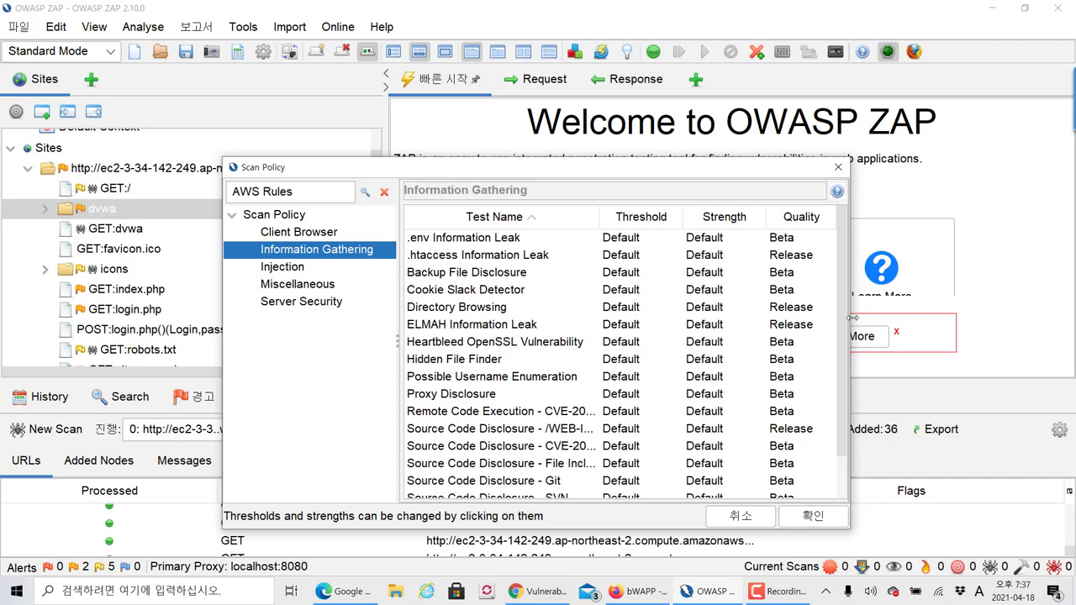
pyautogui.moveTo(850, 324); pyautogui.dragTo(943, 322)
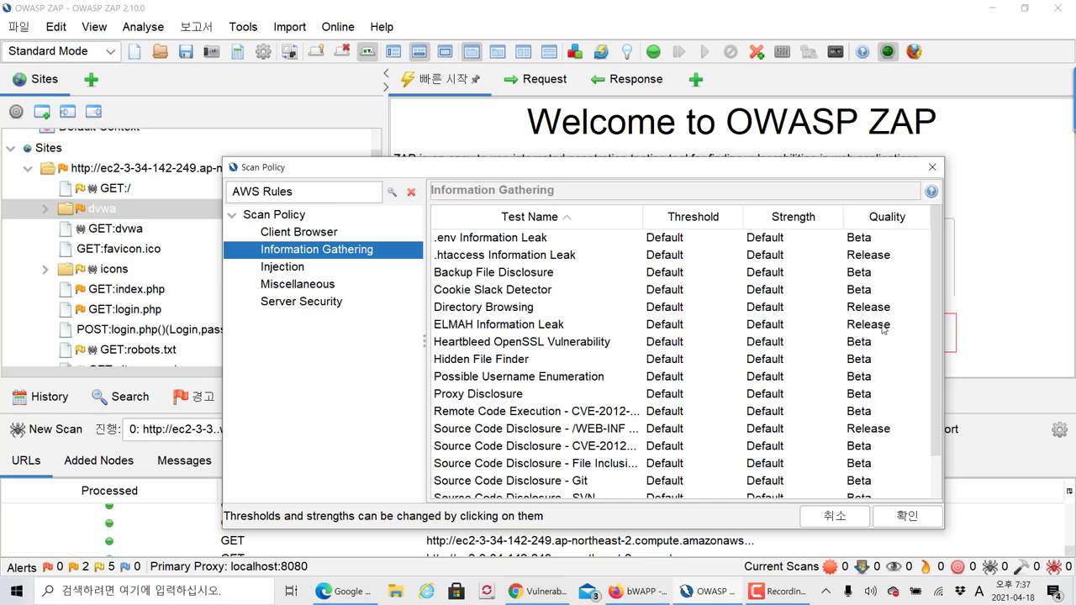
pyautogui.scroll(-1, 660, 370)
pyautogui.scroll(1, 675, 376)
pyautogui.click(878, 312)
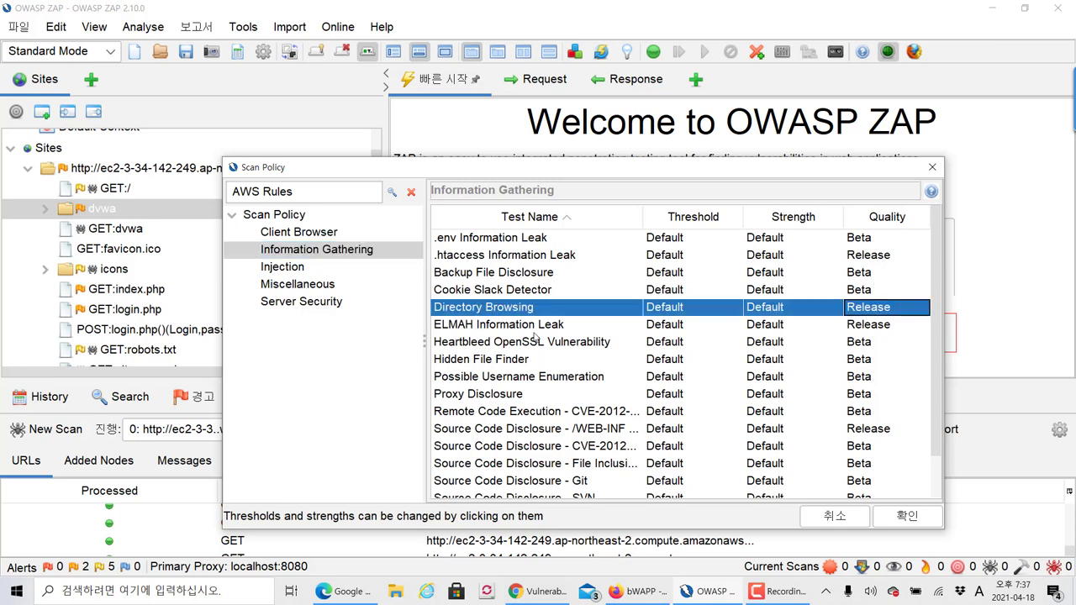
pyautogui.click(359, 271)
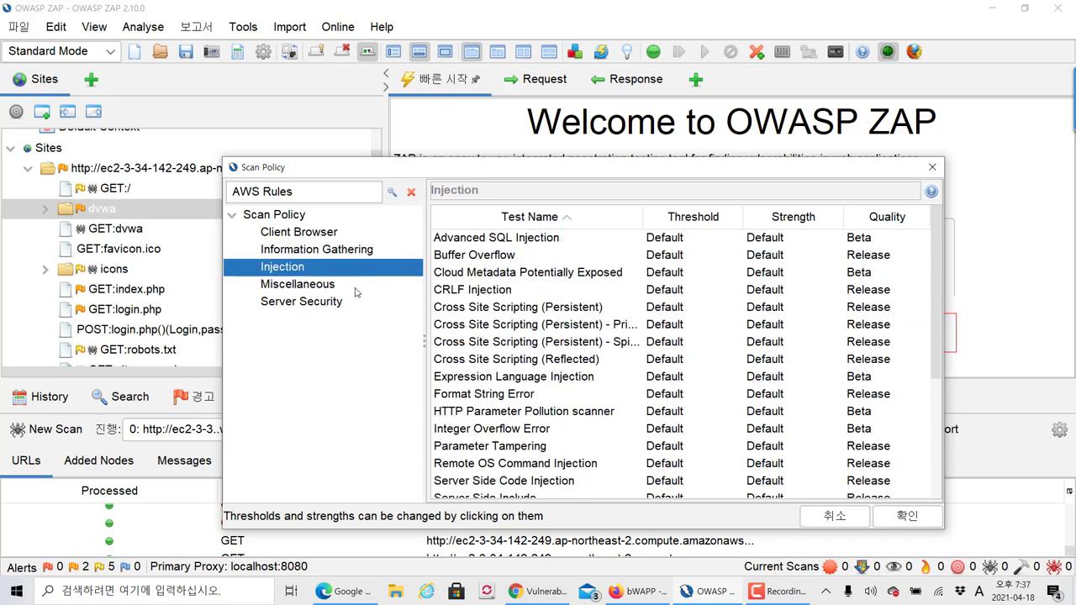
pyautogui.click(355, 289)
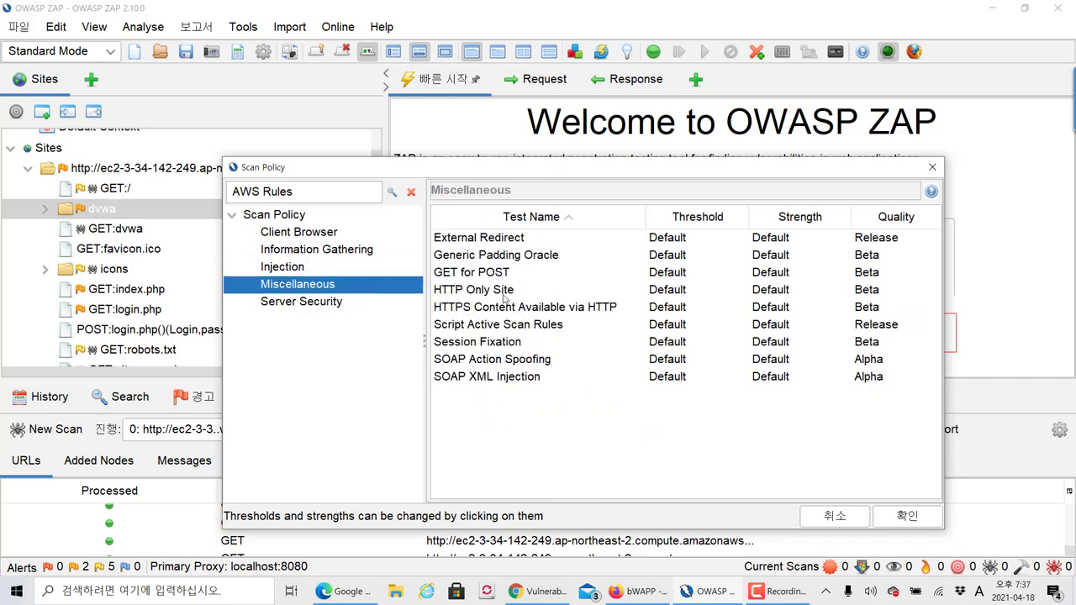
pyautogui.click(353, 304)
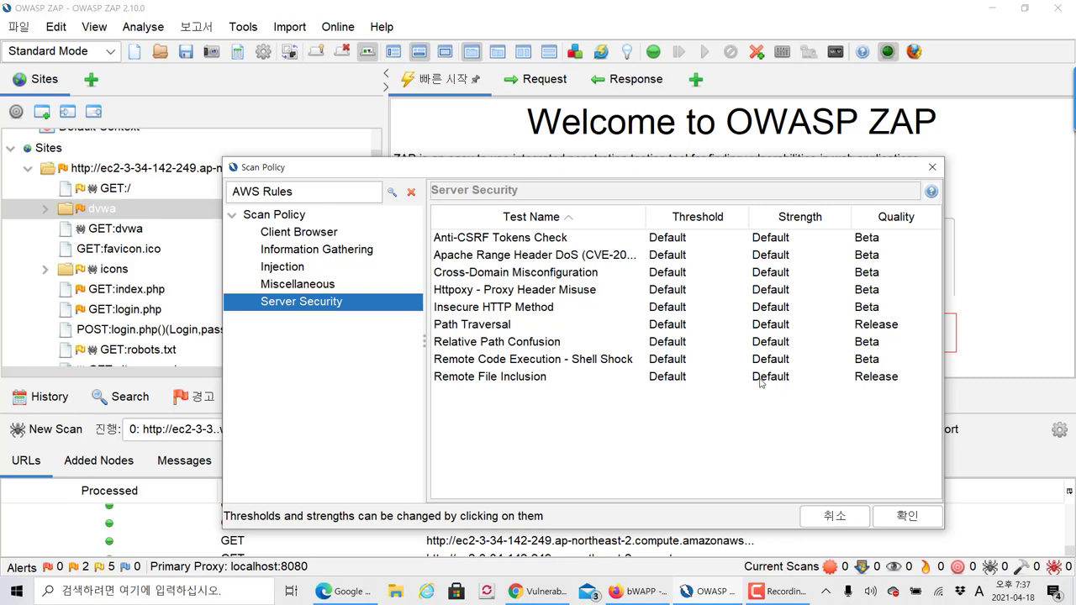
# Review the Information Gathering rules again, widening the Test Name column so the full Source Code Disclosure names can be read
pyautogui.click(319, 246)
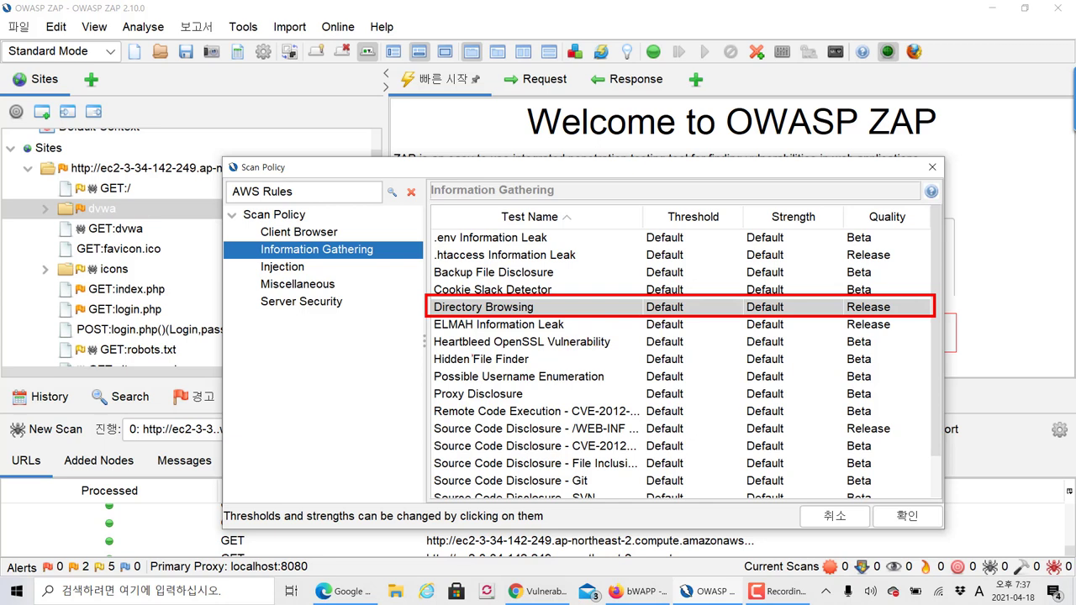
pyautogui.moveTo(421, 355); pyautogui.dragTo(580, 347)
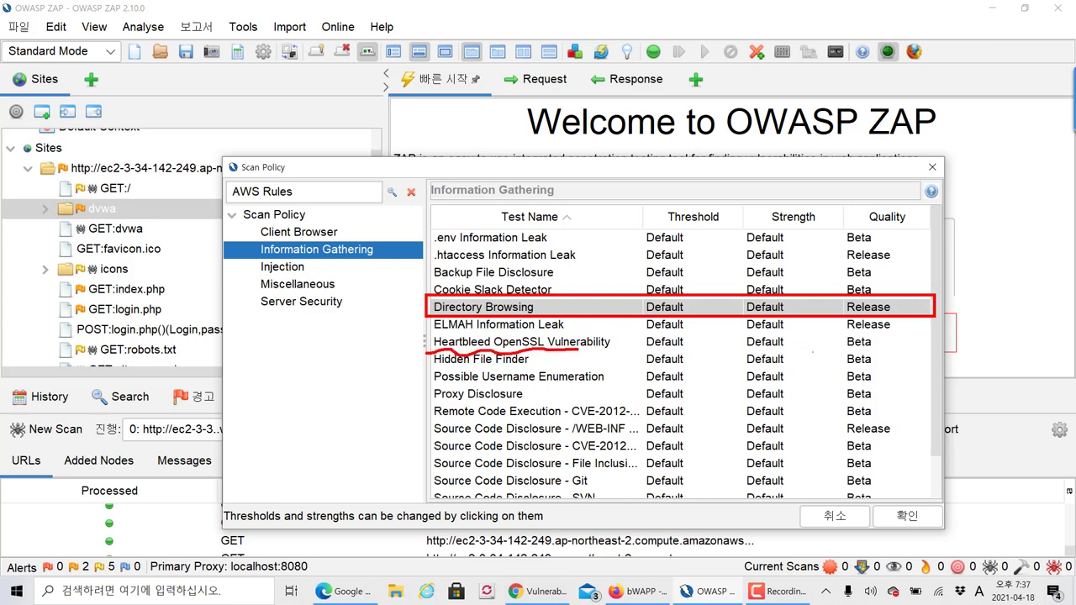
pyautogui.moveTo(844, 346); pyautogui.dragTo(872, 345)
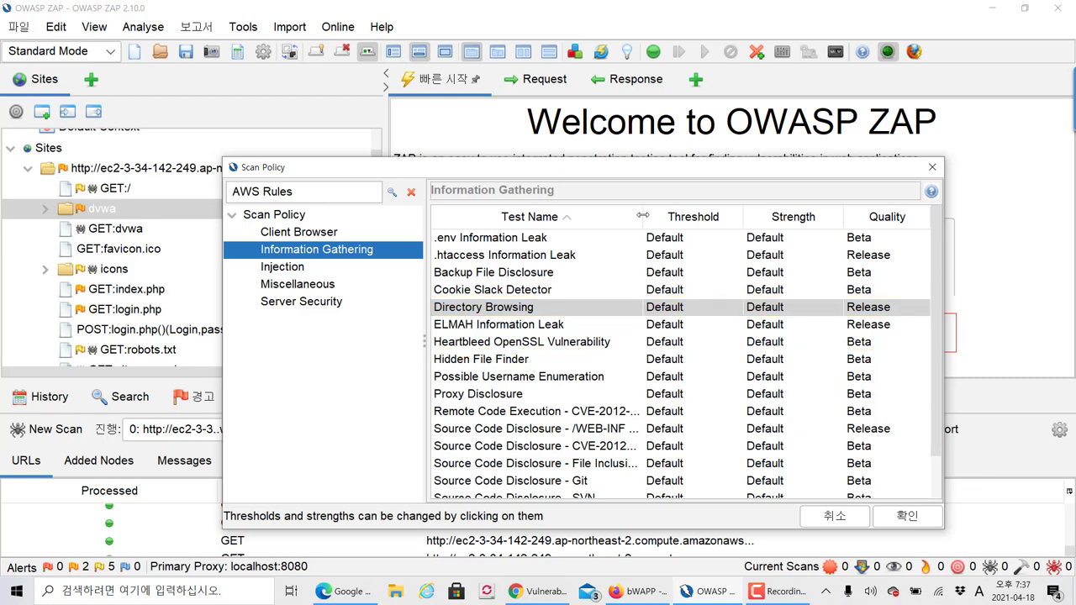
pyautogui.moveTo(643, 217); pyautogui.dragTo(701, 217)
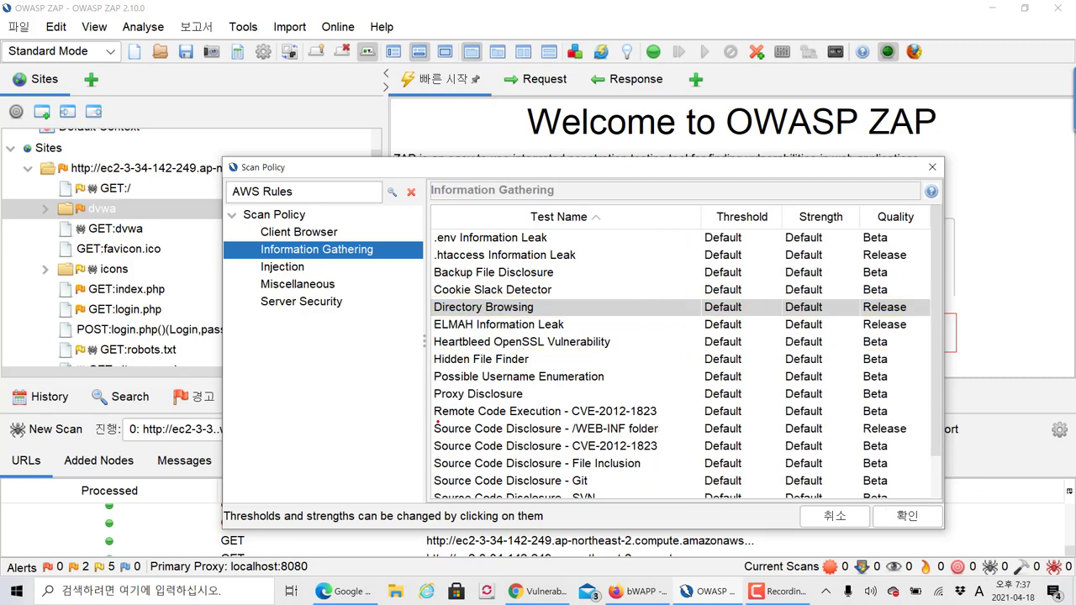
pyautogui.moveTo(424, 417)
pyautogui.mouseDown()
pyautogui.moveTo(733, 440)
pyautogui.moveTo(423, 417)
pyautogui.mouseUp()
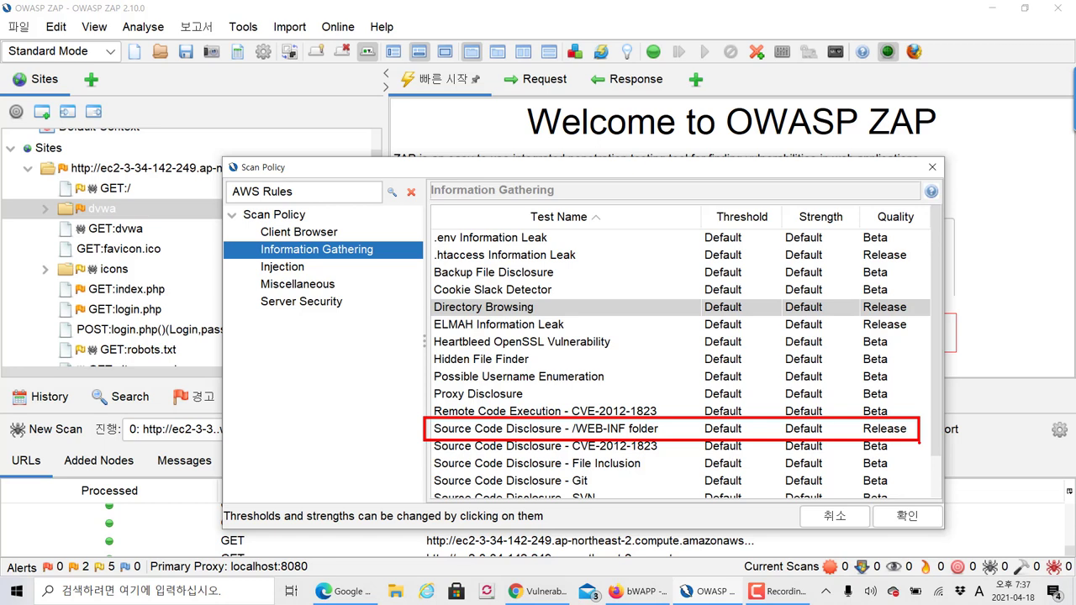
pyautogui.press('Escape')
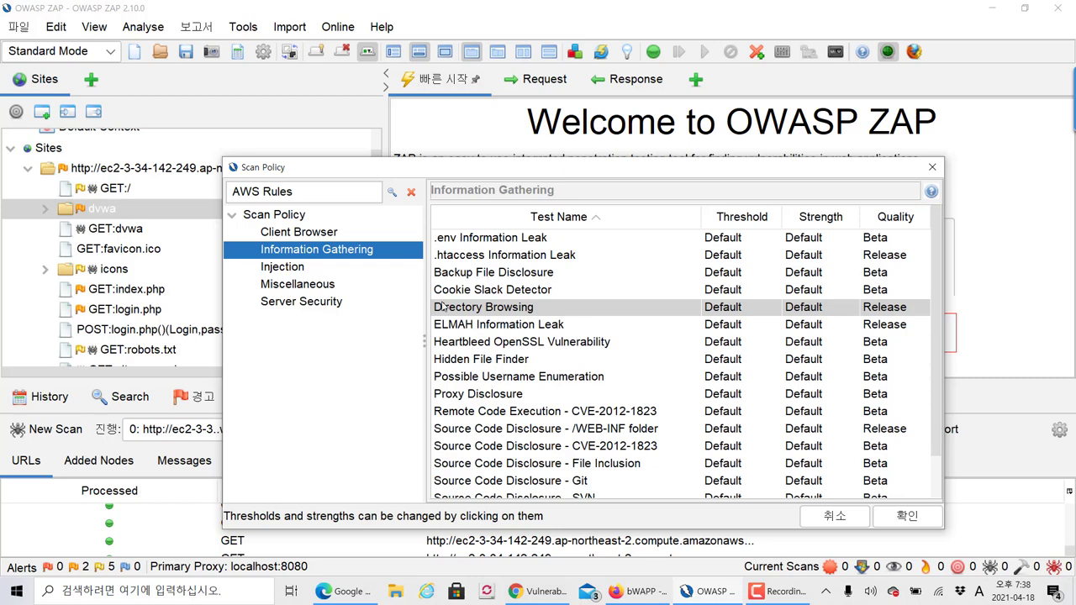
pyautogui.moveTo(426, 274)
pyautogui.mouseDown()
pyautogui.moveTo(424, 266)
pyautogui.moveTo(614, 266)
pyautogui.mouseUp()
pyautogui.press('Escape')
# Review the Injection rules through the end of the list and revisit the other rule categories of the new policy
pyautogui.click(304, 269)
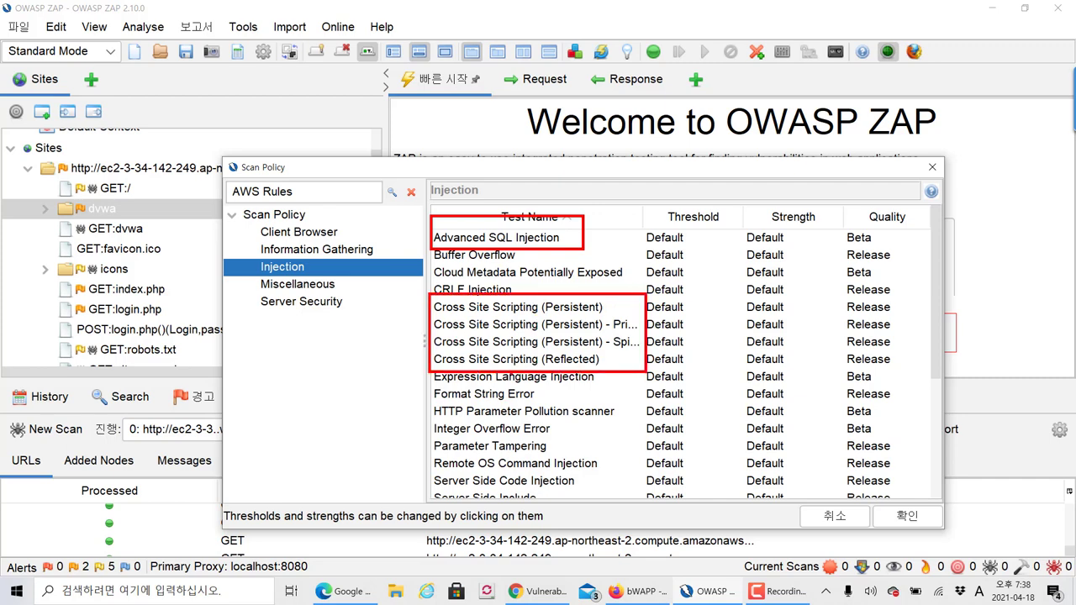
pyautogui.scroll(-4, 620, 322)
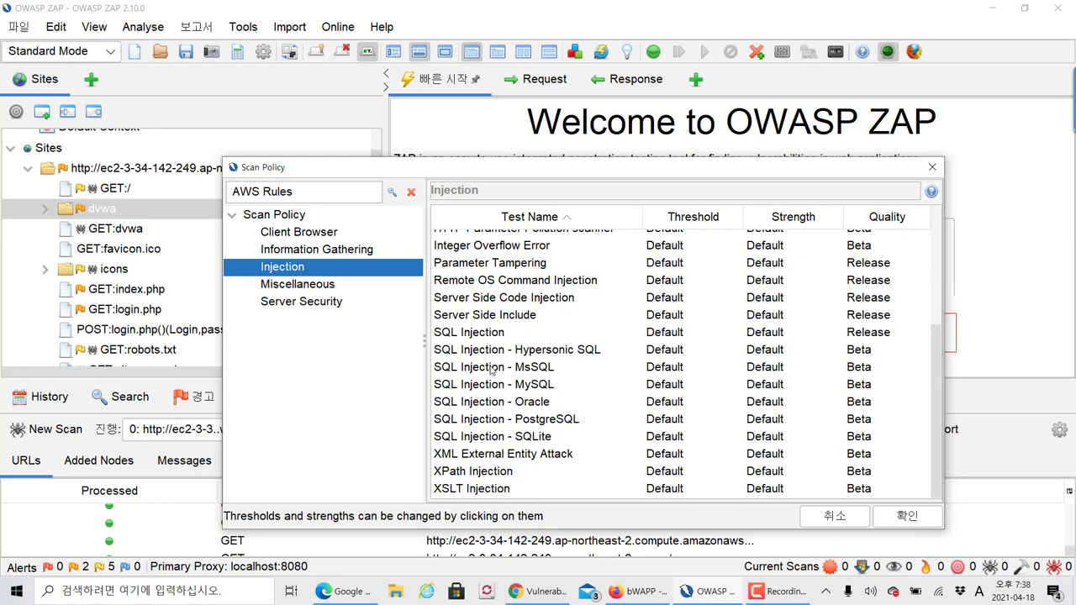
pyautogui.click(329, 286)
pyautogui.click(332, 254)
pyautogui.click(333, 238)
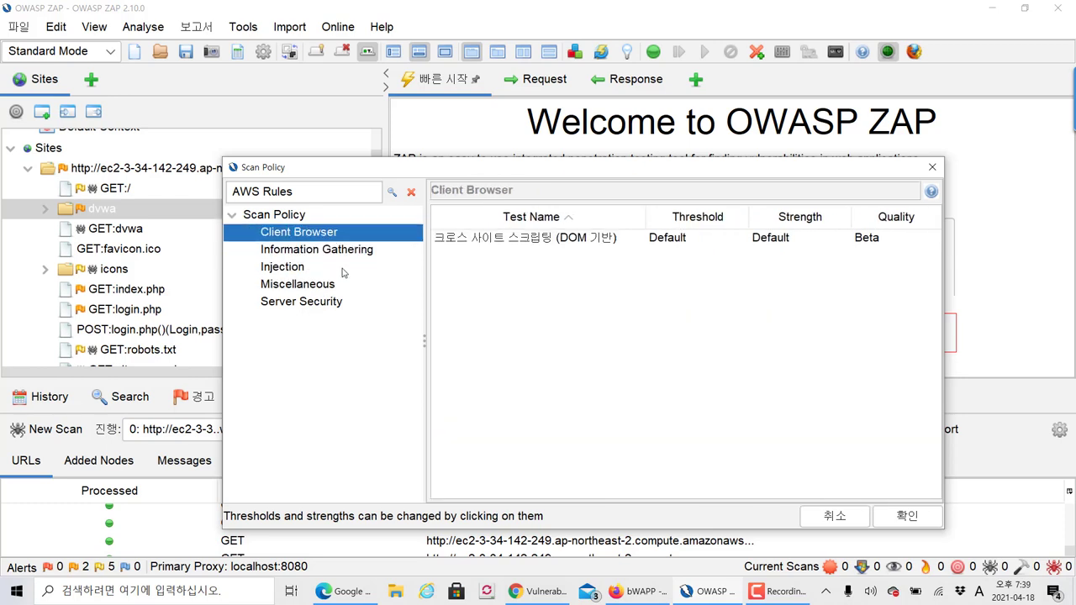
pyautogui.click(343, 252)
pyautogui.click(326, 269)
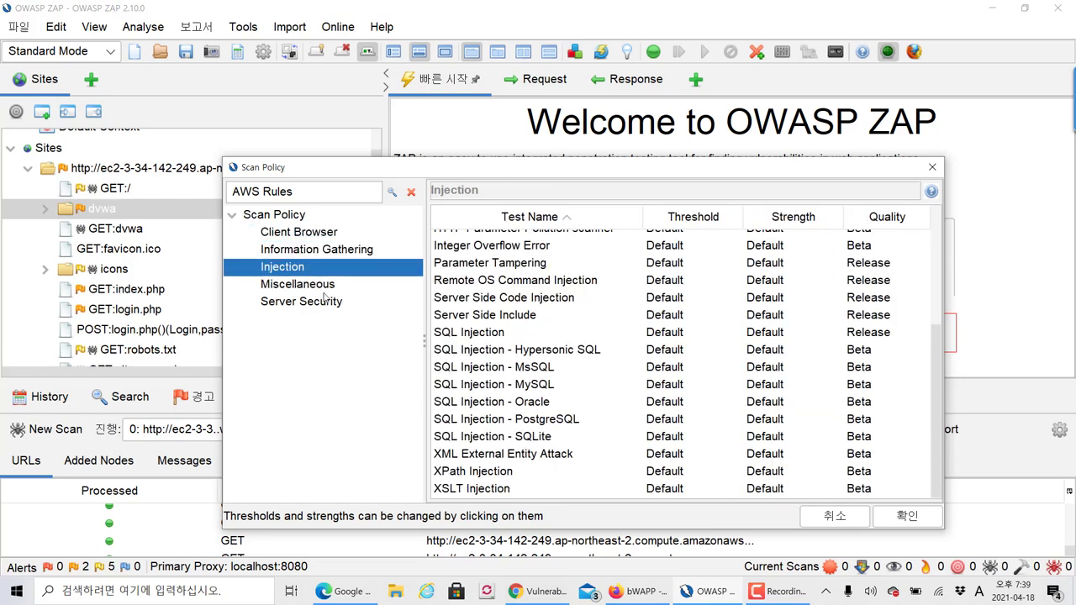
pyautogui.click(328, 286)
pyautogui.click(330, 304)
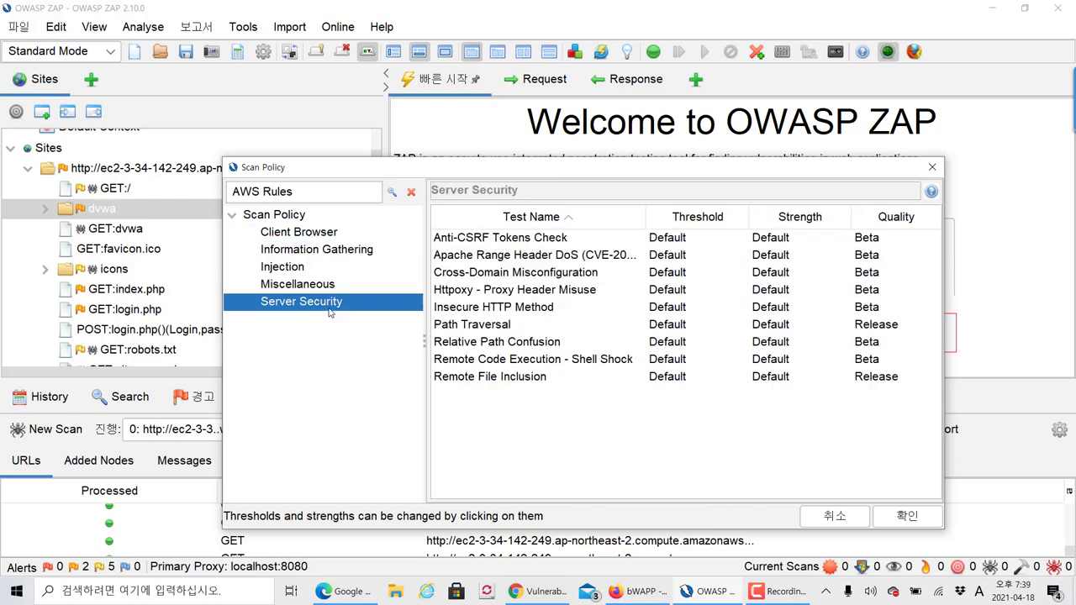
pyautogui.click(335, 253)
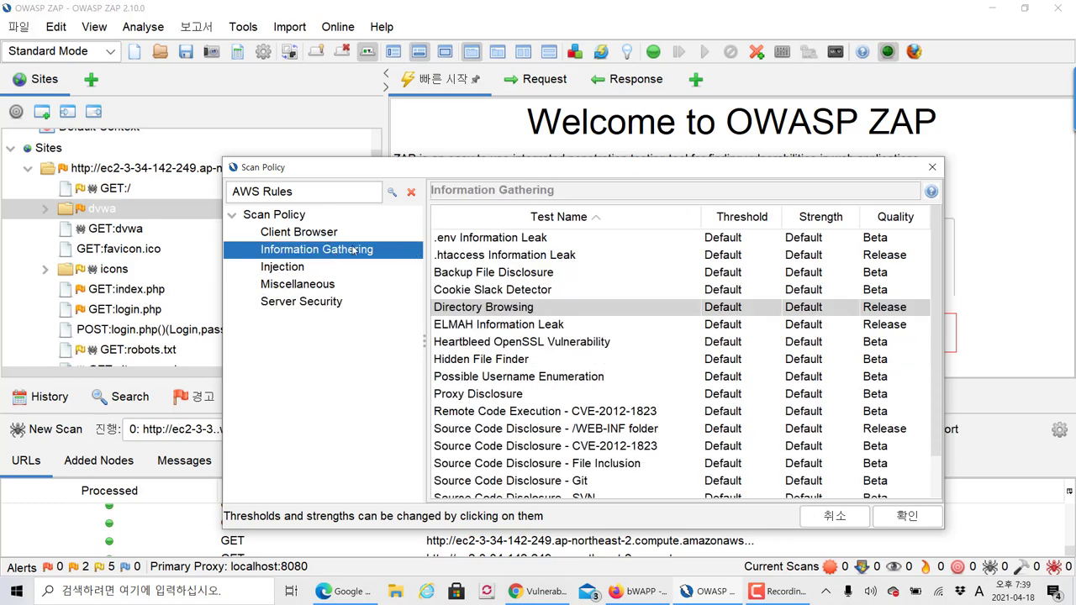
# Move the text AWS Rules from the search field into the Policy name field on the Scan Policy overview
pyautogui.click(303, 217)
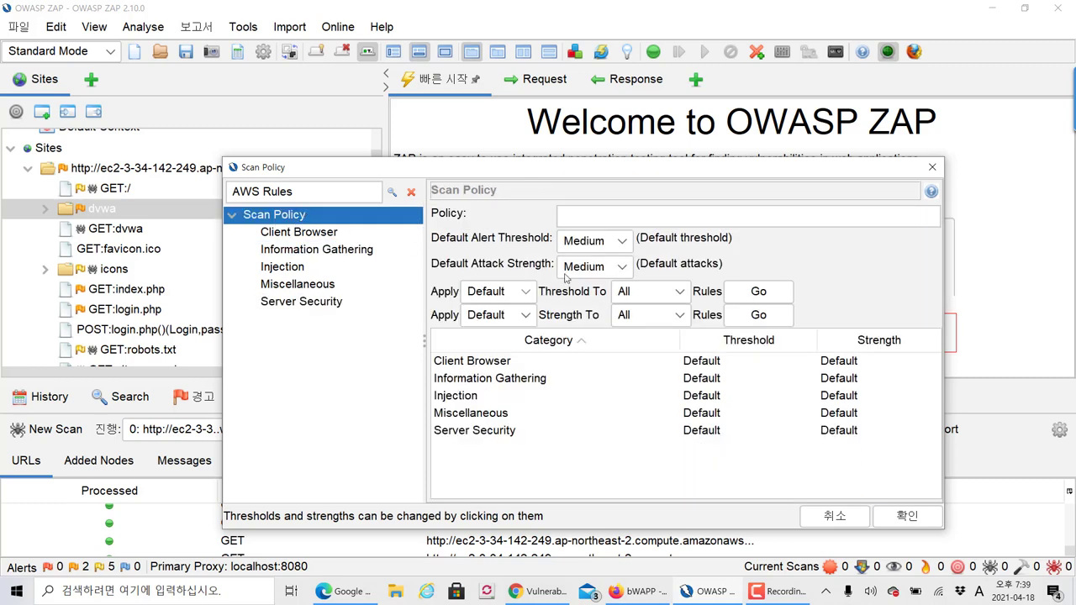
pyautogui.tripleClick(292, 192)
pyautogui.hotkey('ctrl', 'c')
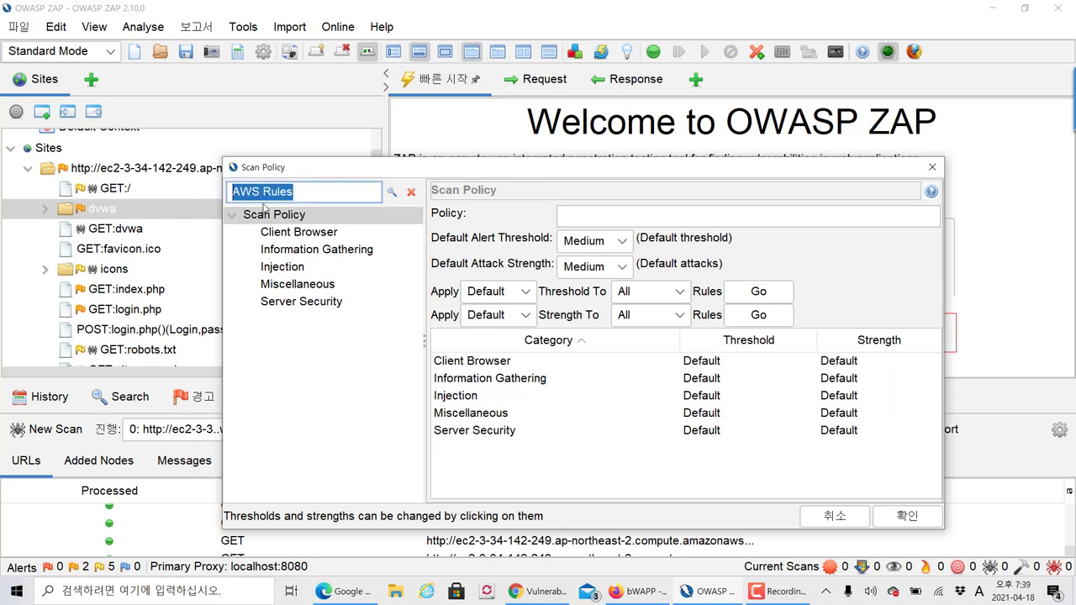
pyautogui.press('BackSpace')
pyautogui.click(580, 216)
pyautogui.hotkey('ctrl', 'v')
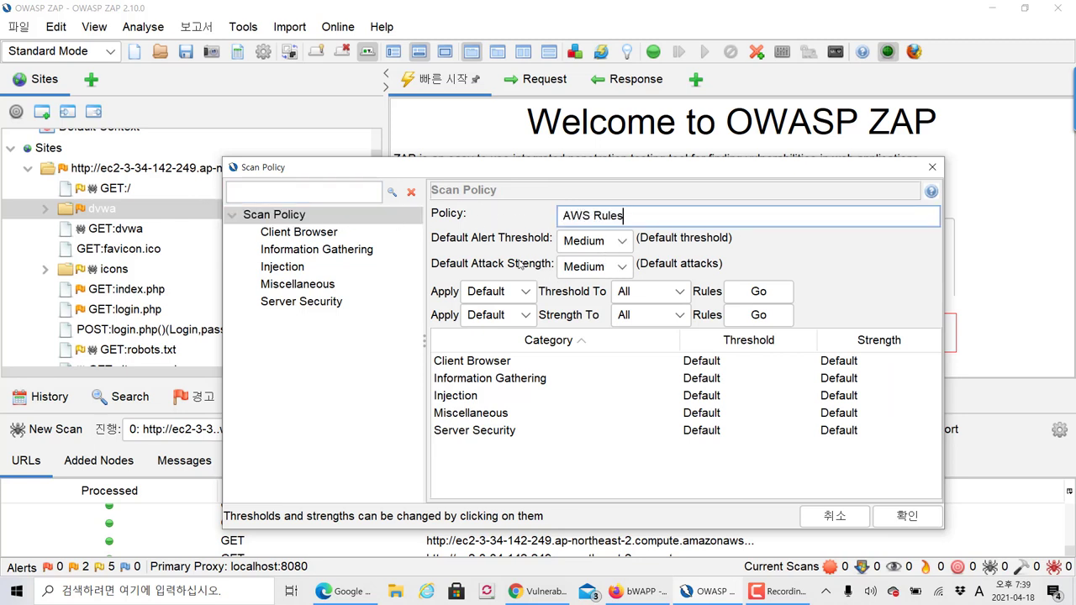
pyautogui.hotkey('ctrl', 'a')
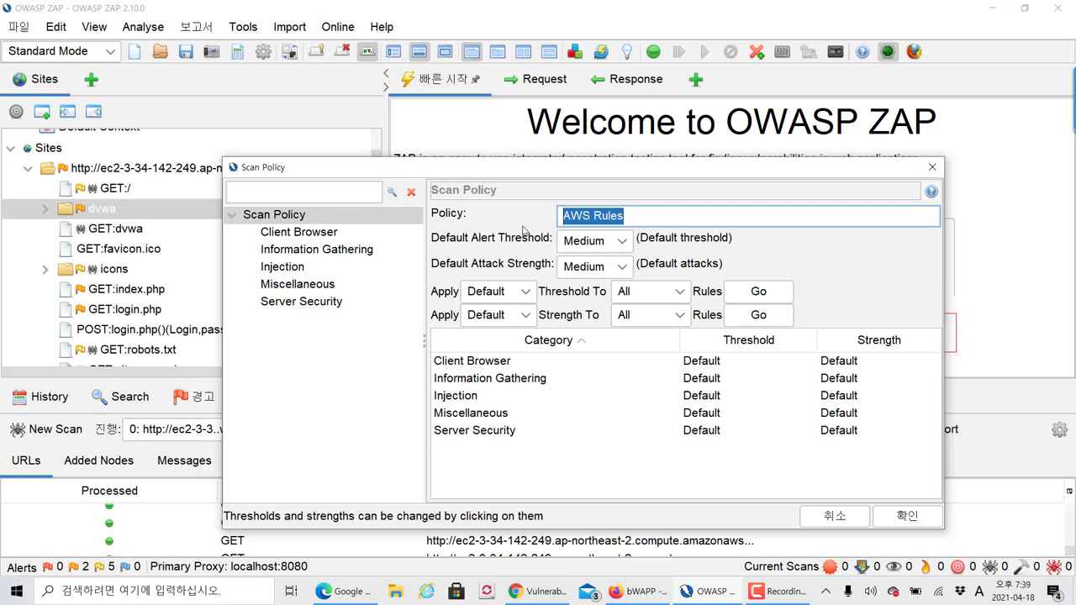
# Apply the Off threshold to all rules of the AWS Rules policy
pyautogui.click(518, 294)
pyautogui.click(504, 337)
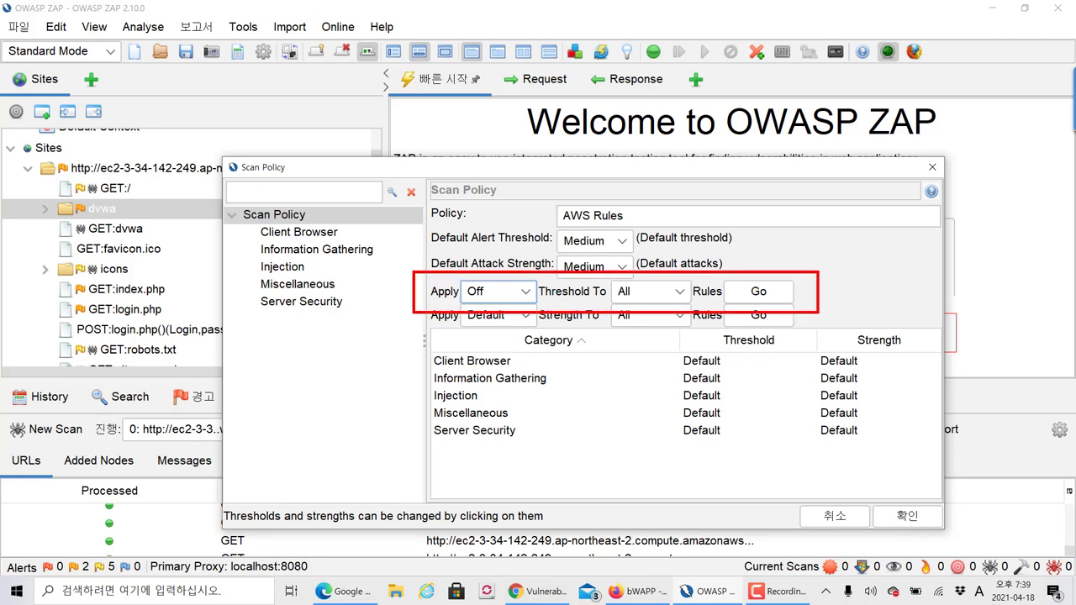
pyautogui.click(760, 292)
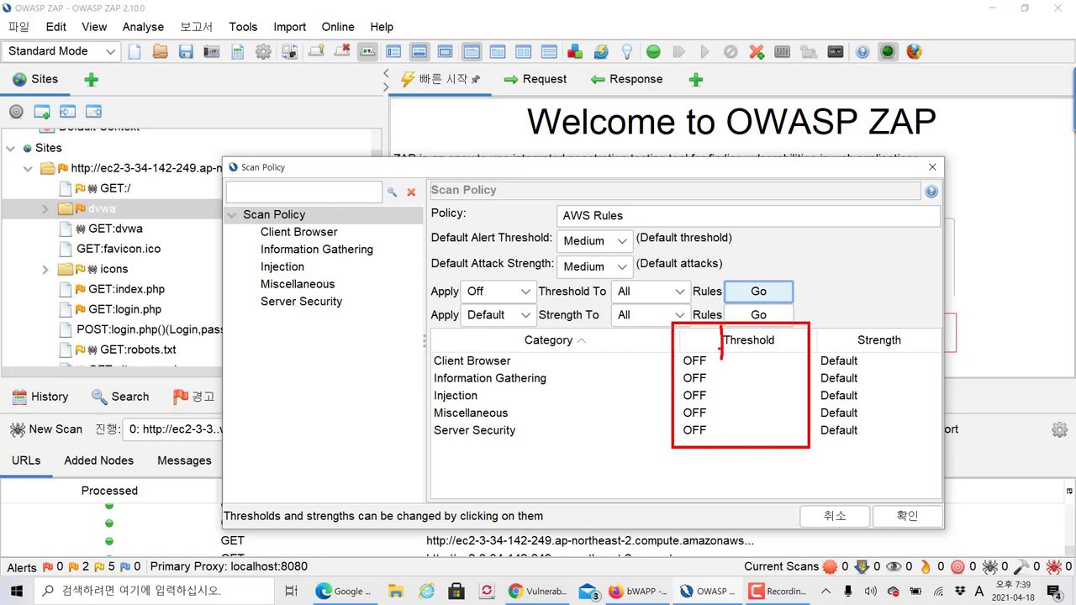
pyautogui.click(475, 295)
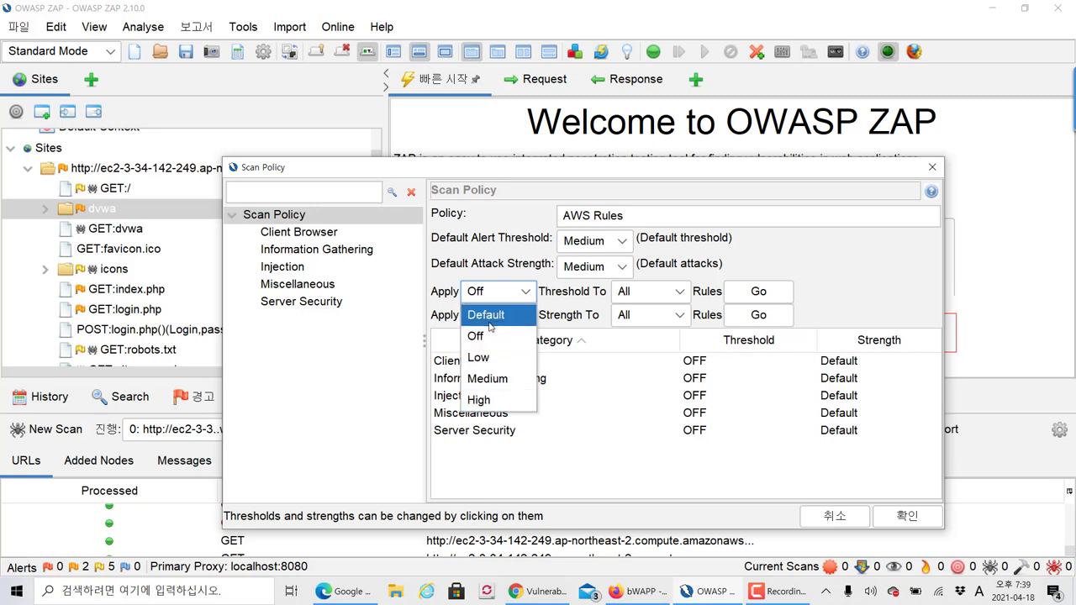
pyautogui.click(758, 292)
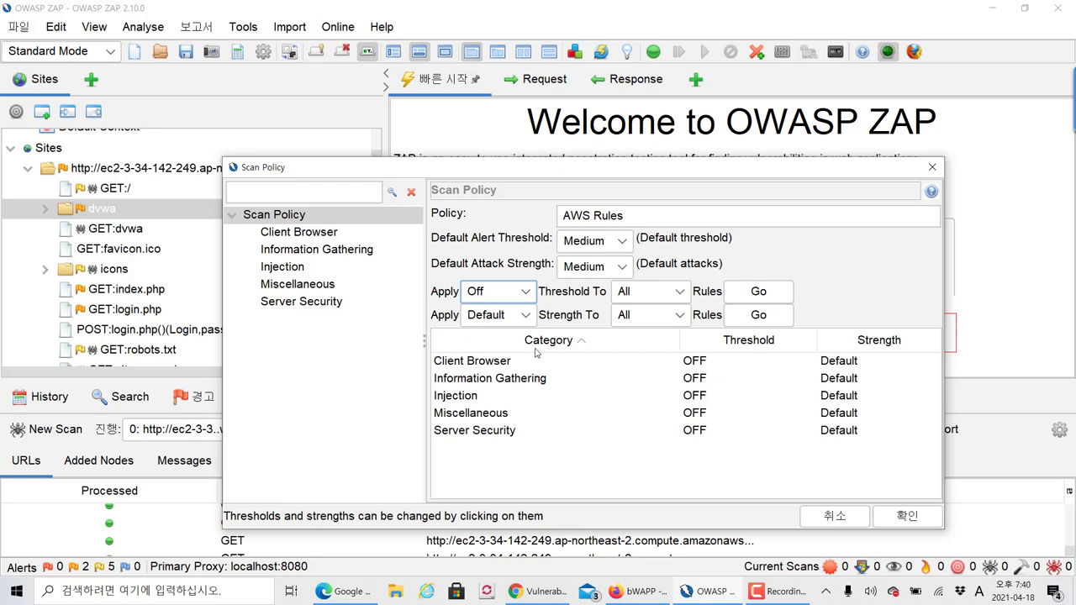
# Check the thresholds of the Injection and Information Gathering rules in the AWS Rules policy
pyautogui.click(316, 250)
pyautogui.click(312, 268)
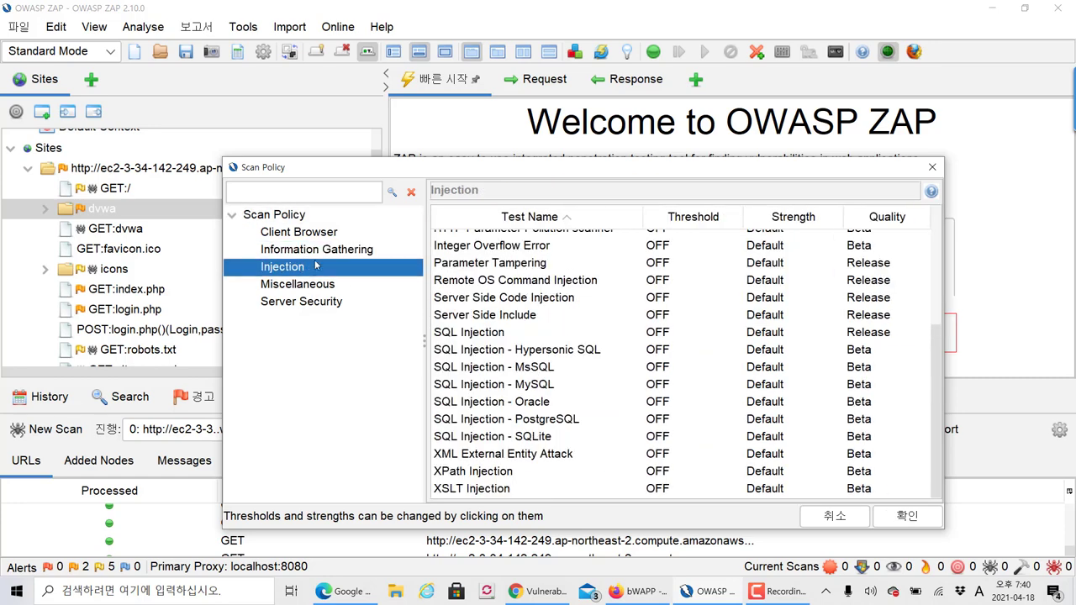
pyautogui.scroll(5, 622, 277)
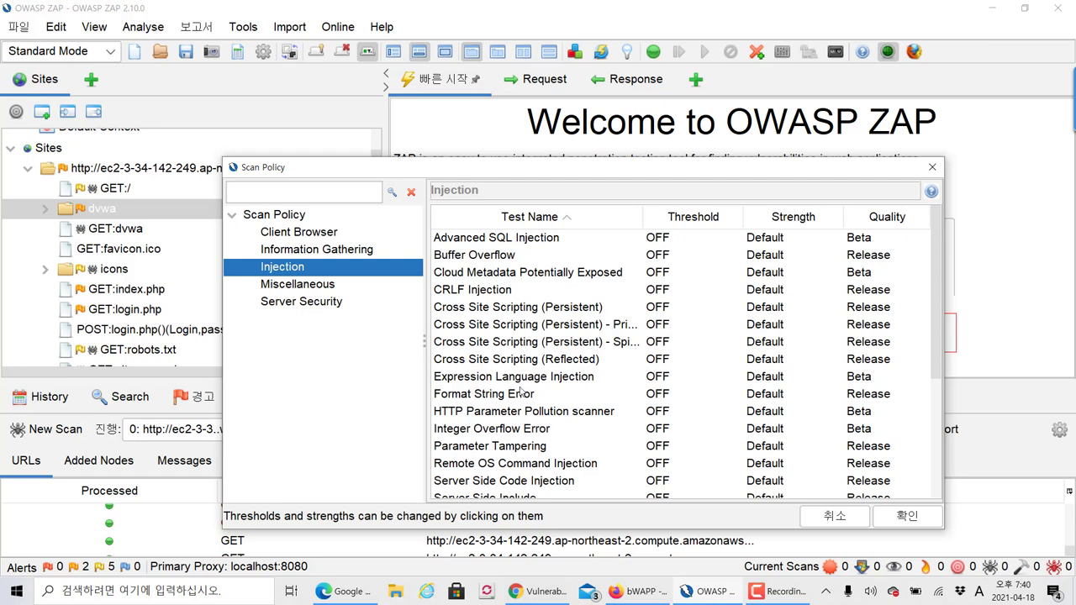
pyautogui.click(343, 251)
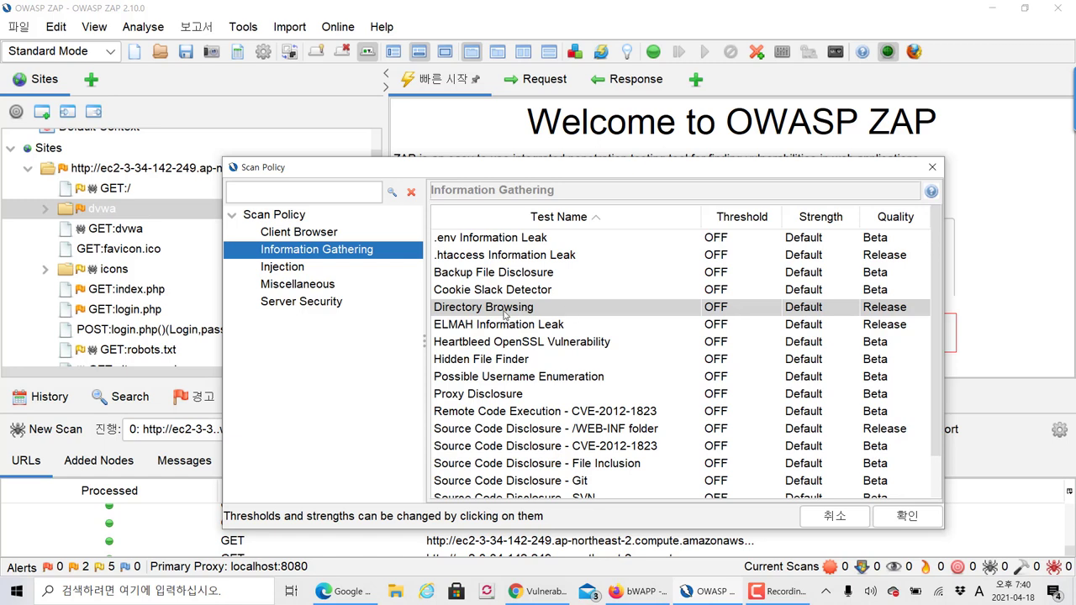
# Set the thresholds of Directory Browsing and Source Code Disclosure - File Inclusion in the Information Gathering category to Default
pyautogui.click(723, 310)
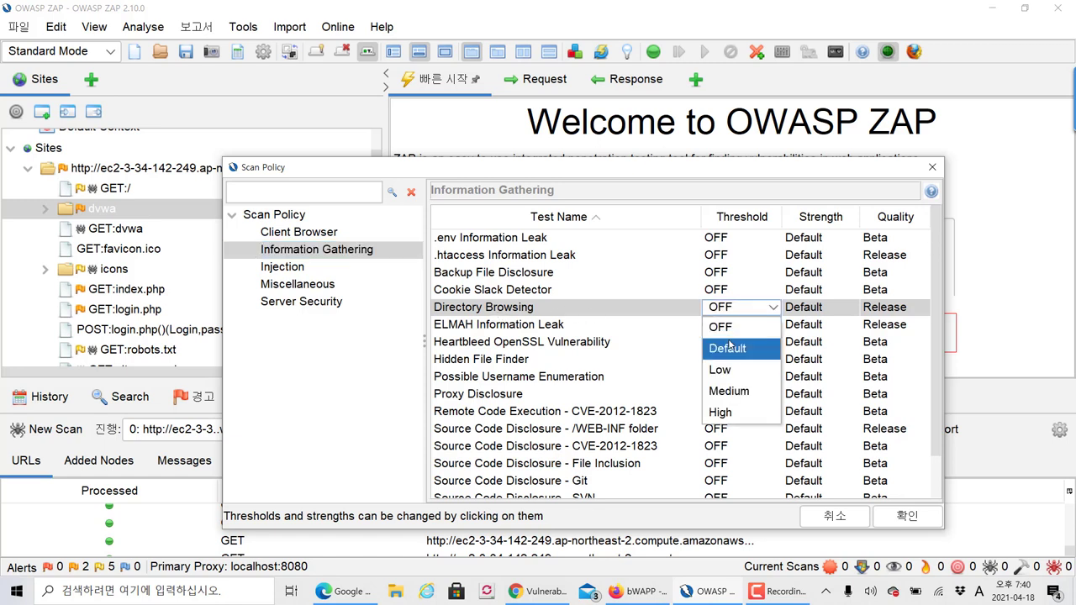
pyautogui.click(728, 347)
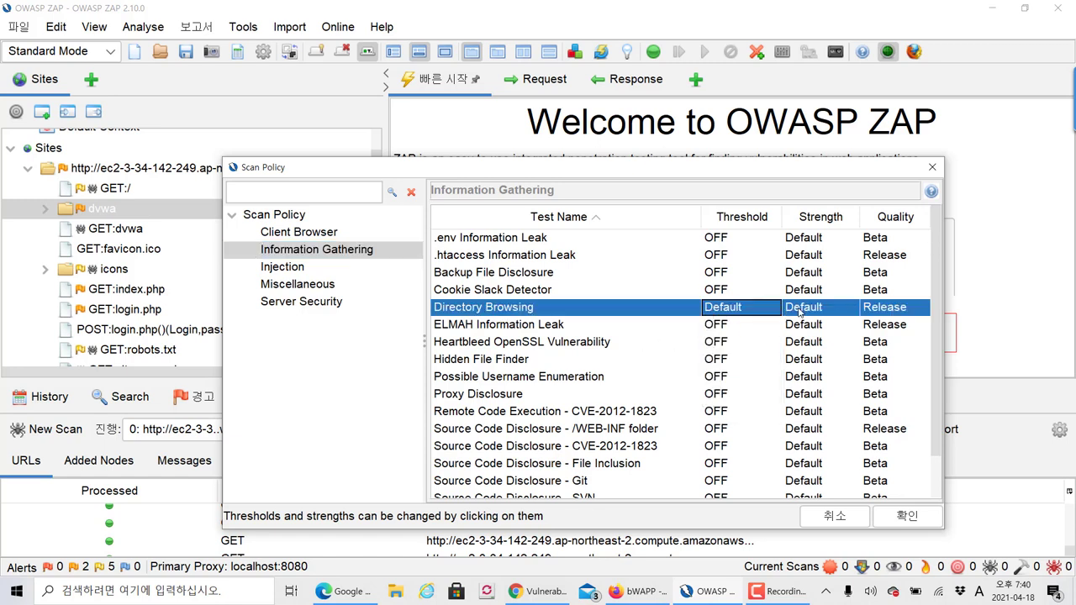
pyautogui.scroll(-1, 598, 342)
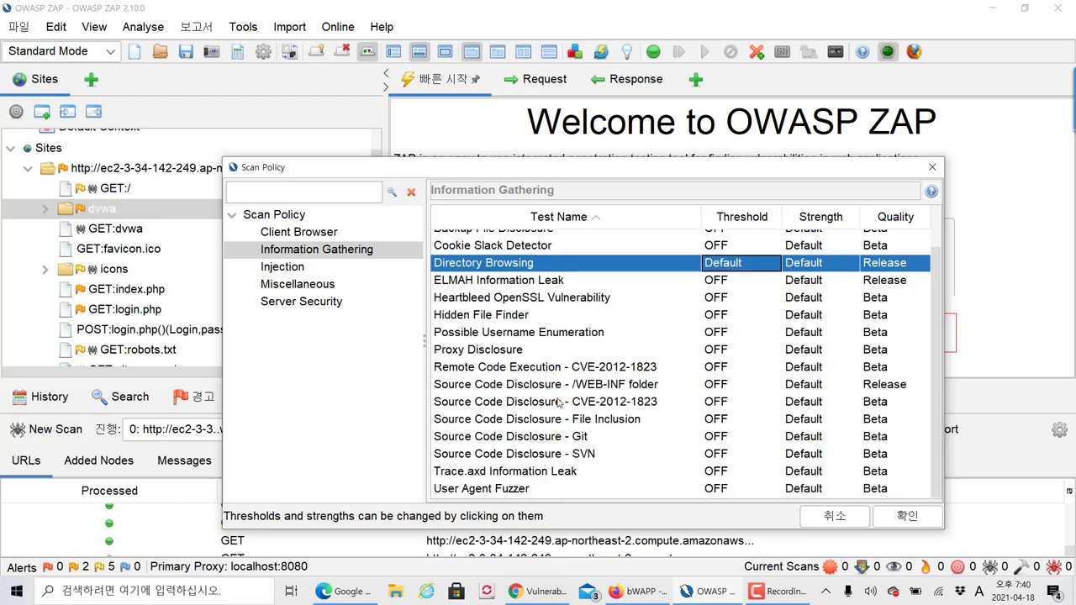
pyautogui.click(616, 423)
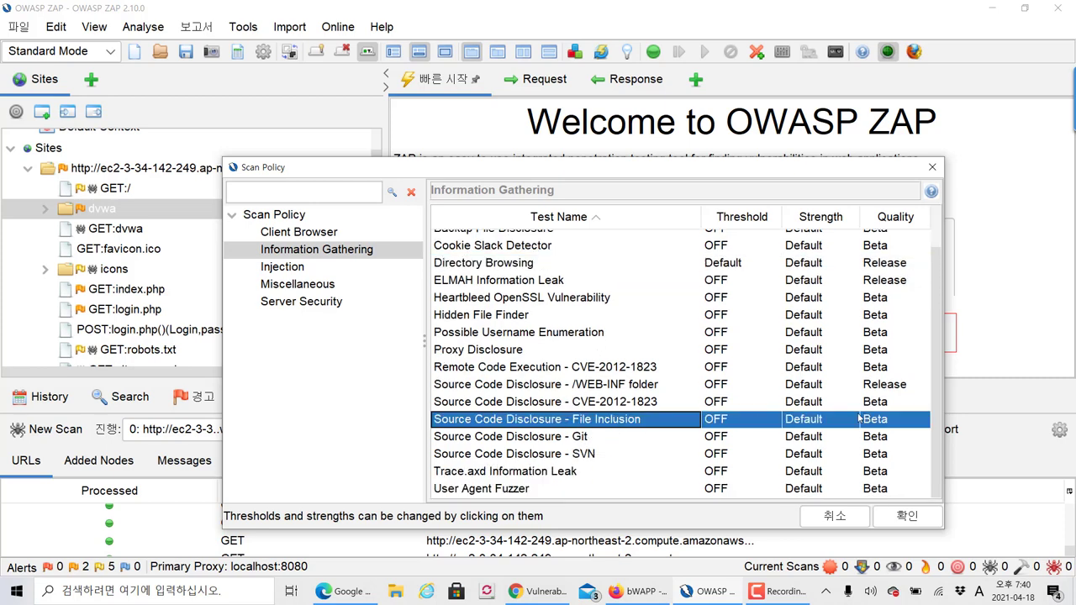
pyautogui.click(719, 419)
pyautogui.click(719, 458)
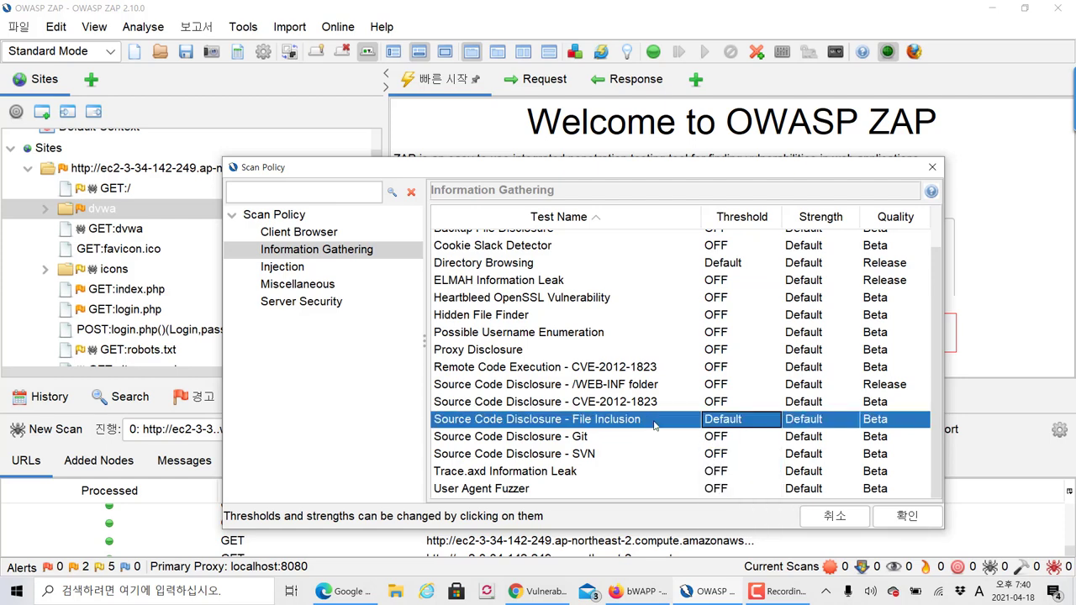
# Set the thresholds of Path Traversal and Remote File Inclusion in the Server Security category to Default
pyautogui.click(335, 308)
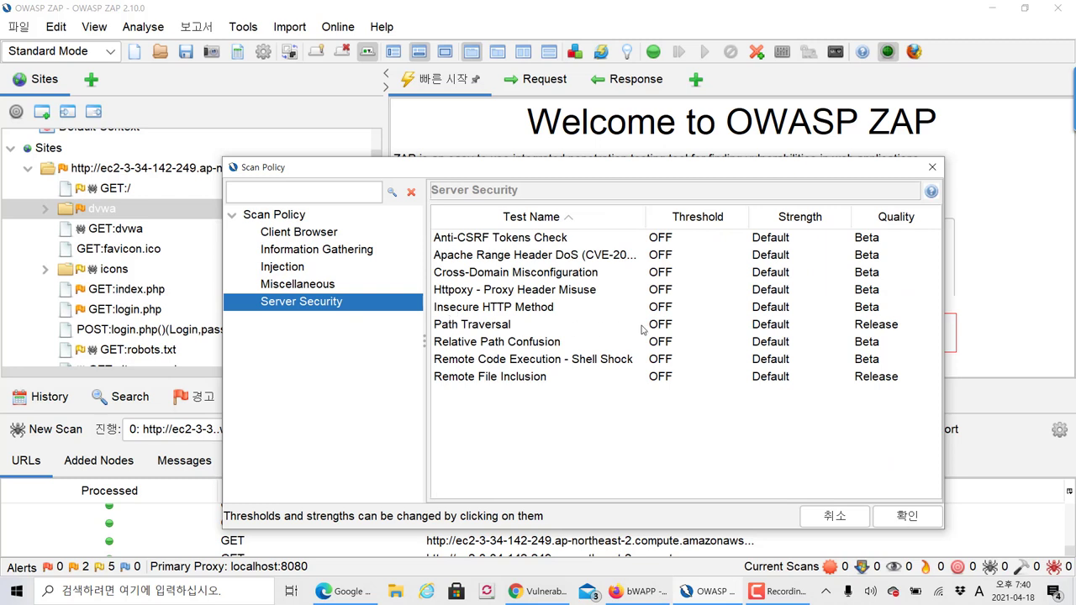
pyautogui.click(672, 330)
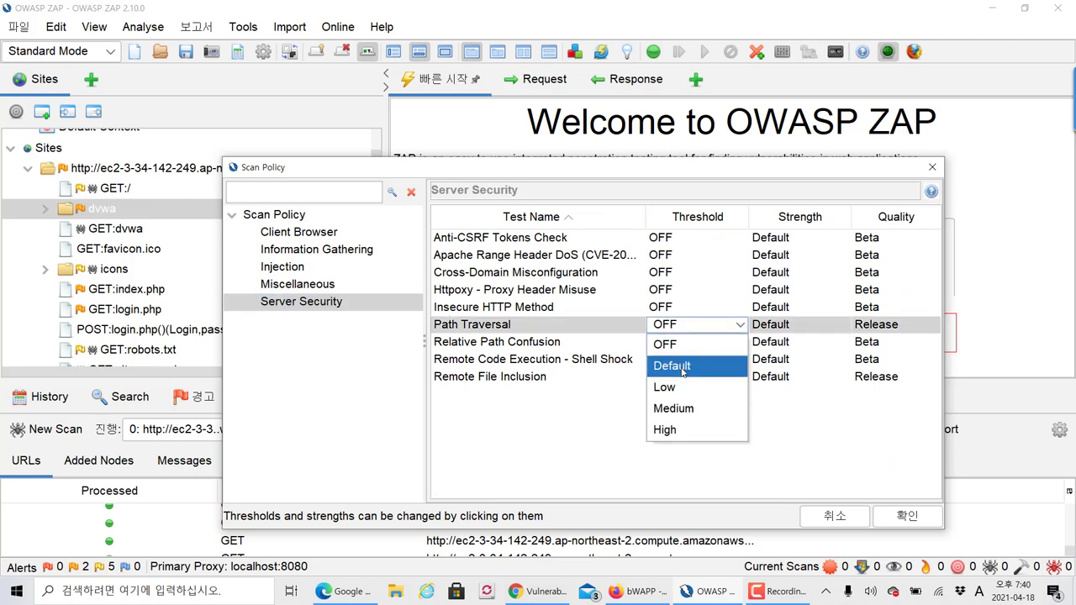
pyautogui.click(664, 364)
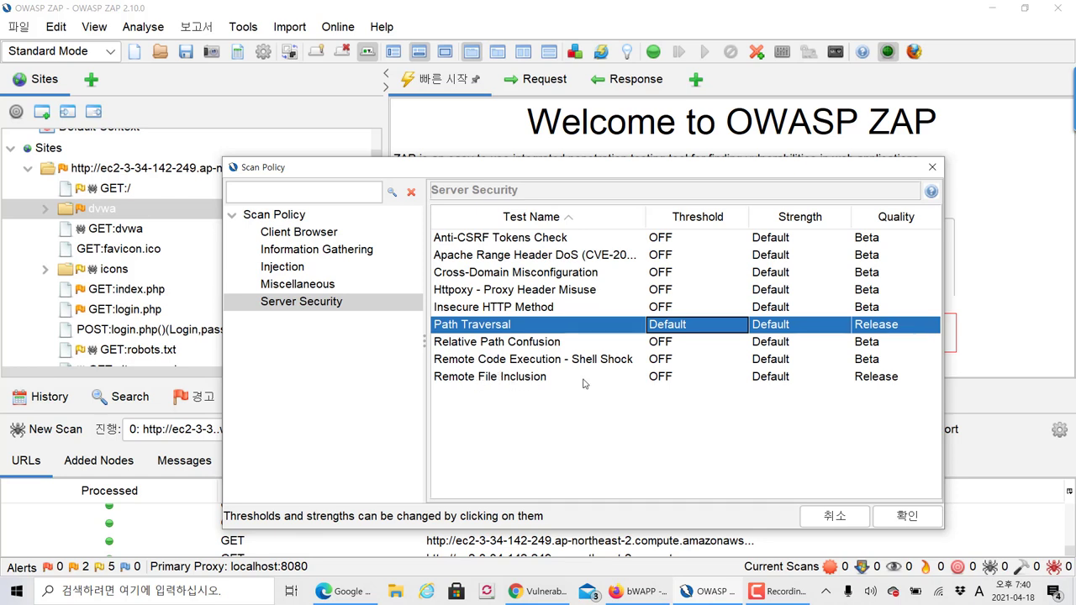
pyautogui.click(659, 378)
pyautogui.click(662, 418)
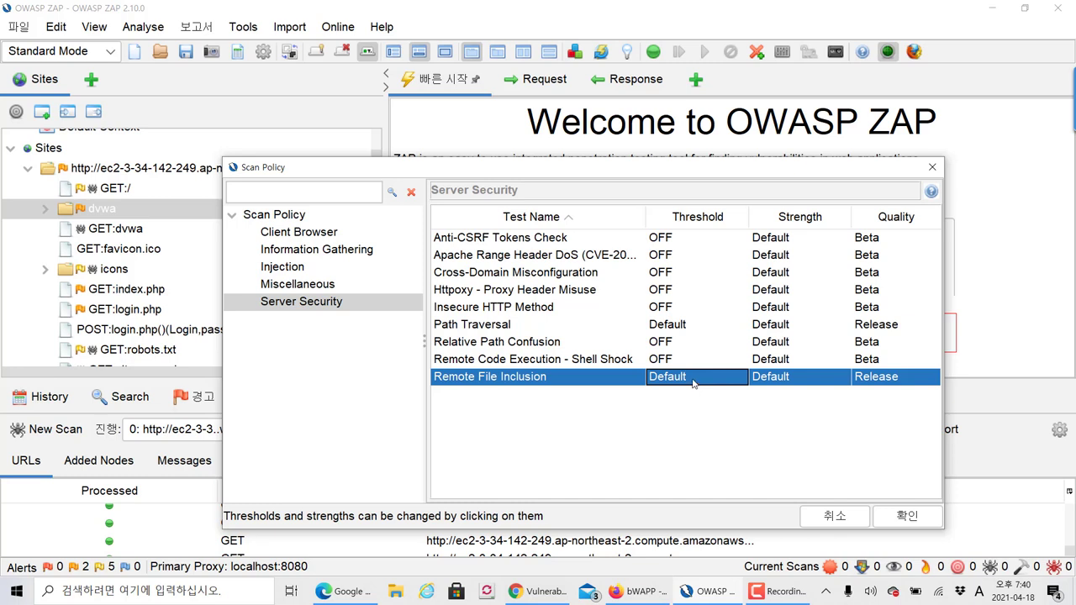
pyautogui.click(338, 304)
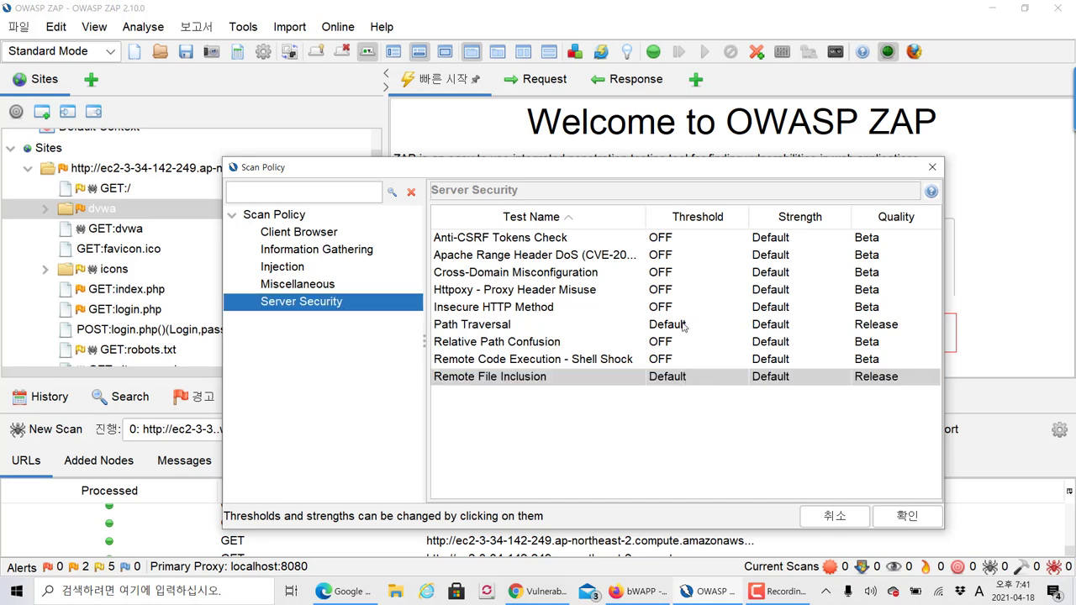
# Save the AWS Rules policy and close the Scan Policy Manager
pyautogui.click(904, 515)
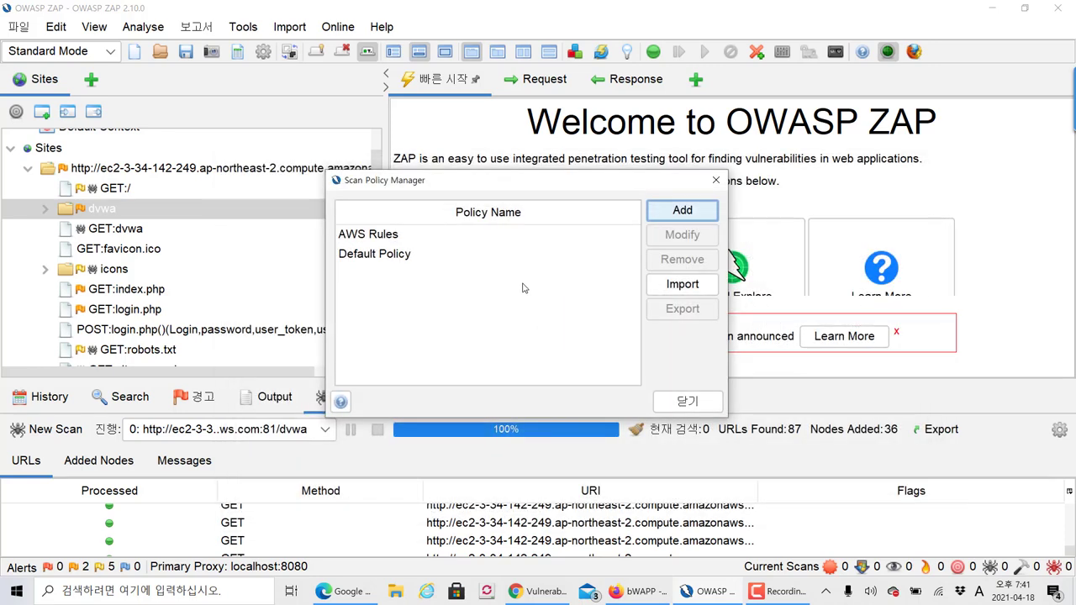
pyautogui.click(372, 234)
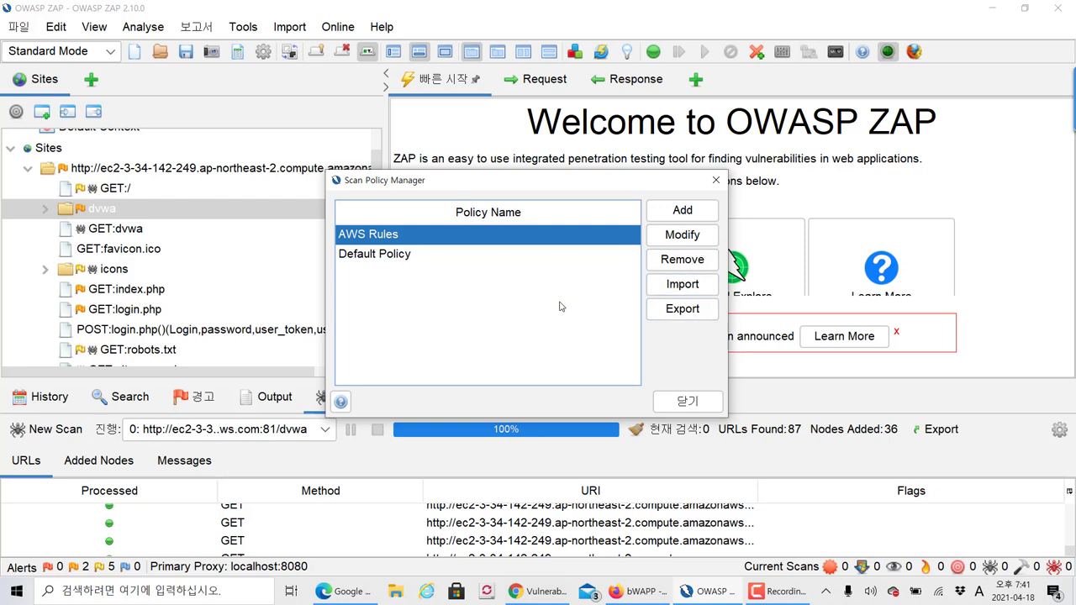
pyautogui.click(688, 402)
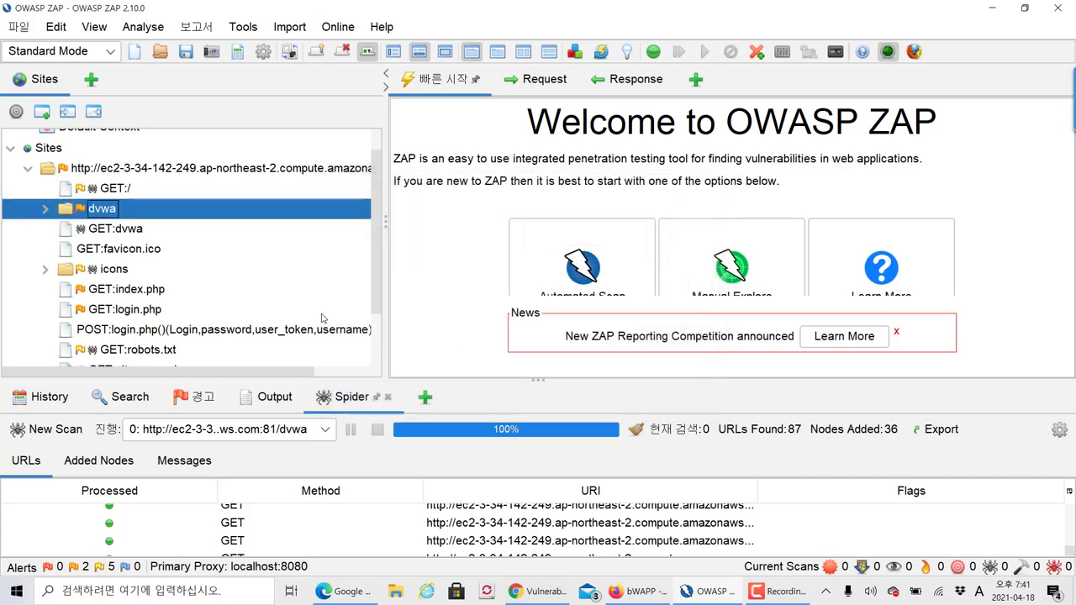
# Open the Active Scan settings for the dvwa folder in the site tree and widen the dialog
pyautogui.rightClick(209, 213)
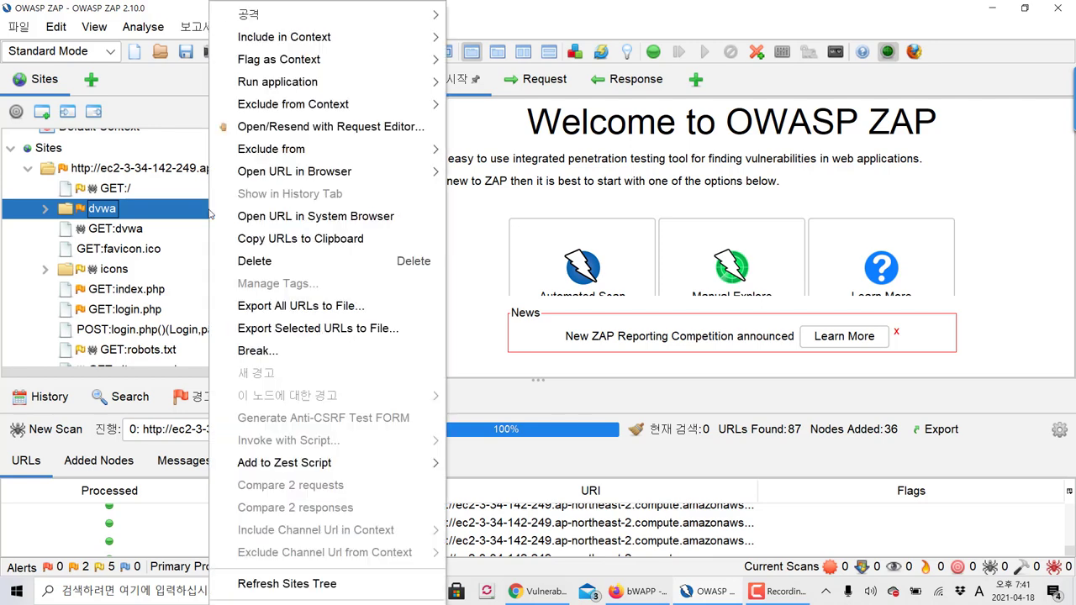
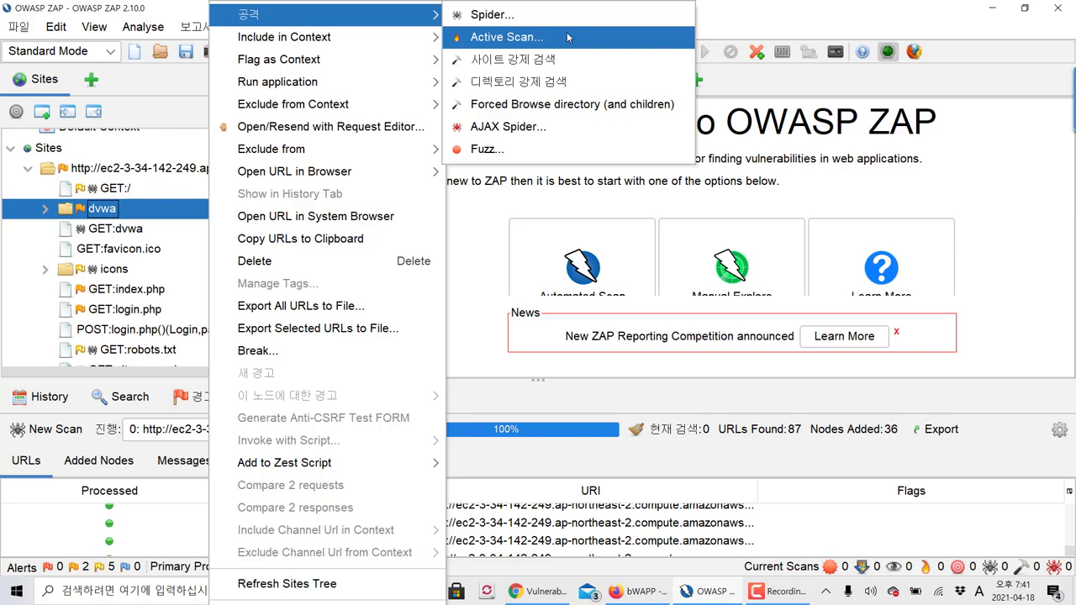
pyautogui.click(567, 36)
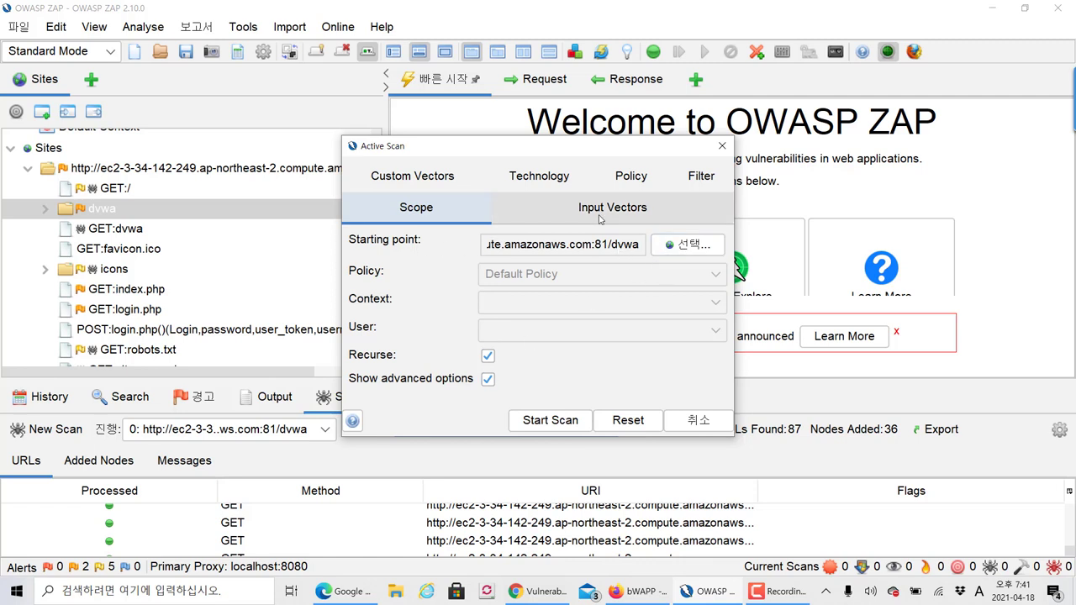
pyautogui.moveTo(733, 223); pyautogui.dragTo(1008, 256)
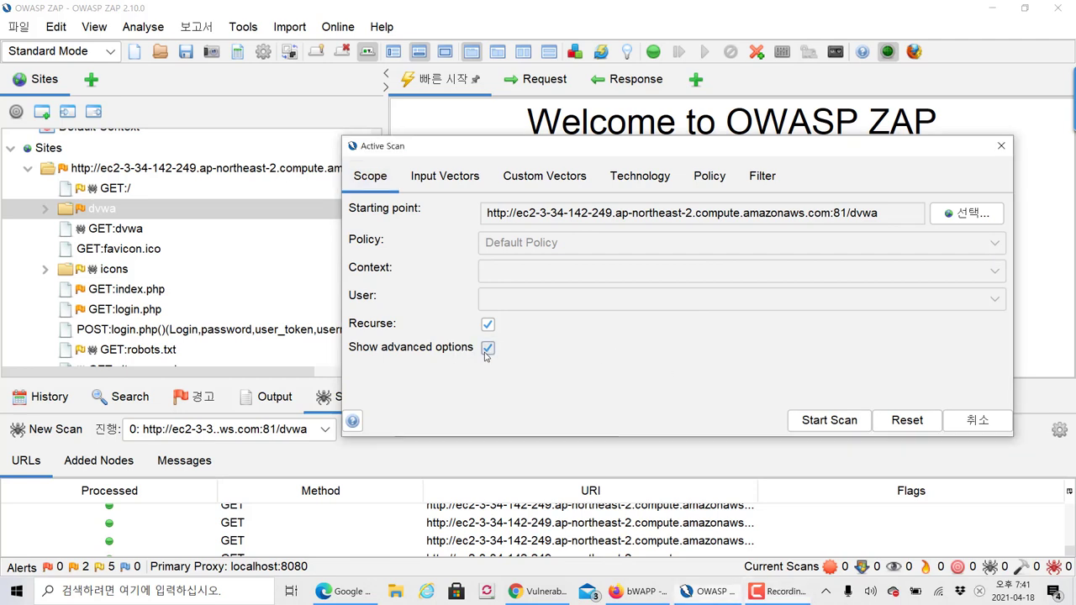
# Turn off the advanced options of the Active Scan and view the selectable scan policies
pyautogui.click(487, 348)
pyautogui.click(532, 243)
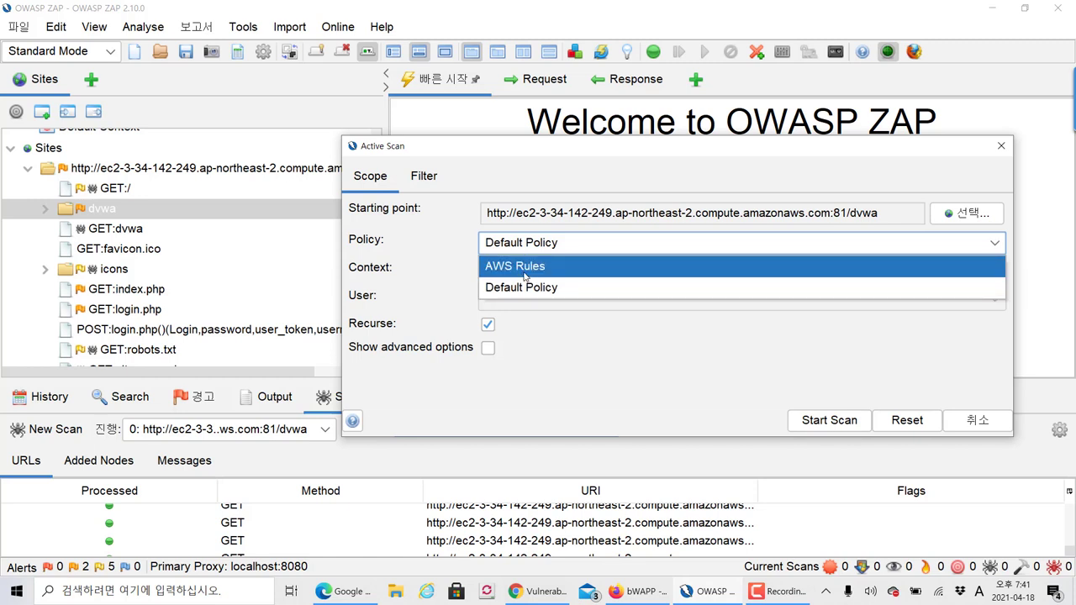
pyautogui.click(551, 242)
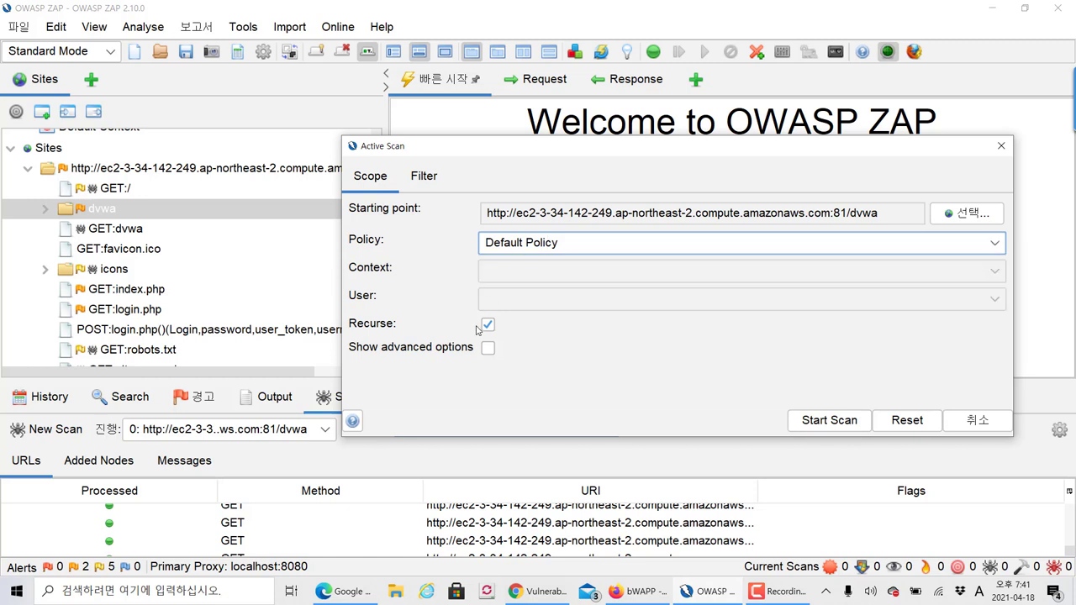